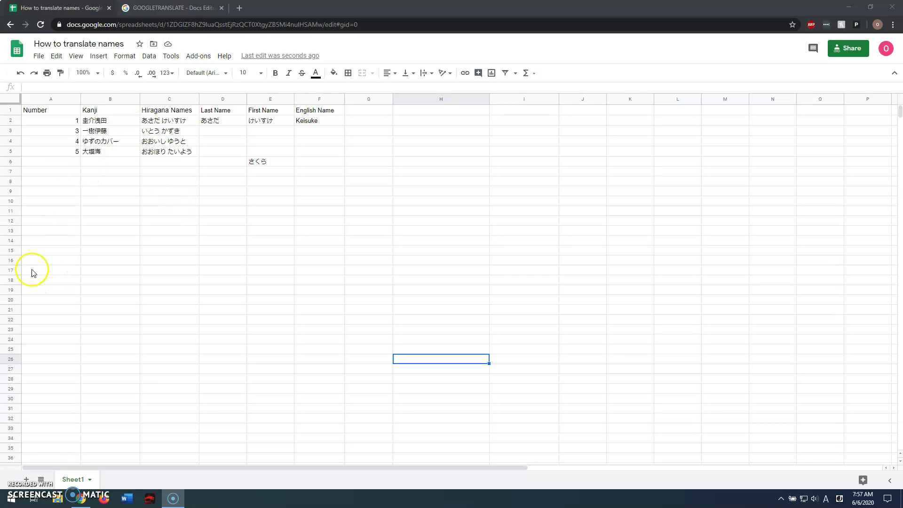
# Step: Examine the kanji, hiragana, last name, first name and English name cells in row 2 and the header row
pyautogui.click(110, 124)
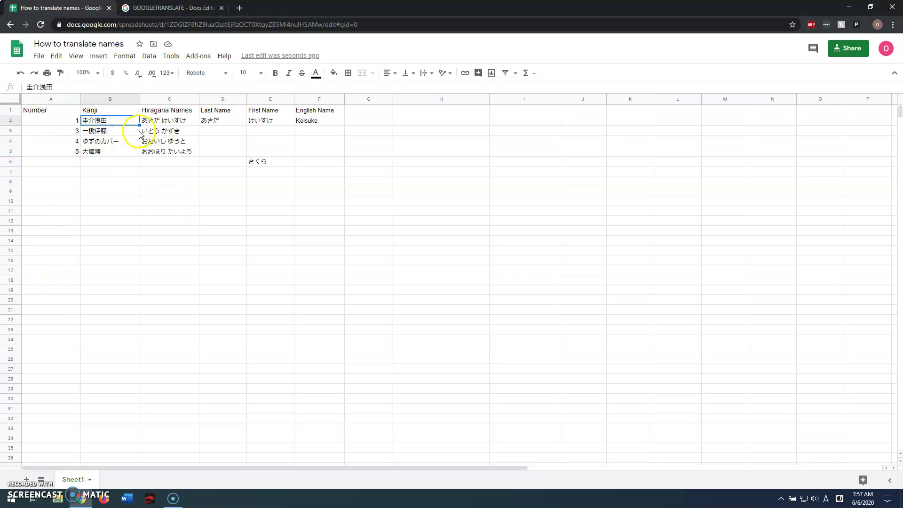
pyautogui.click(177, 123)
pyautogui.click(223, 127)
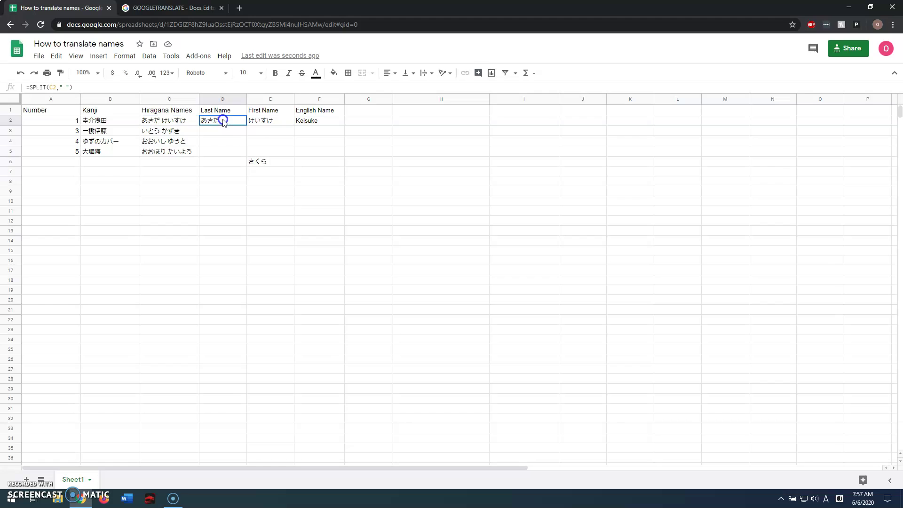
pyautogui.click(260, 123)
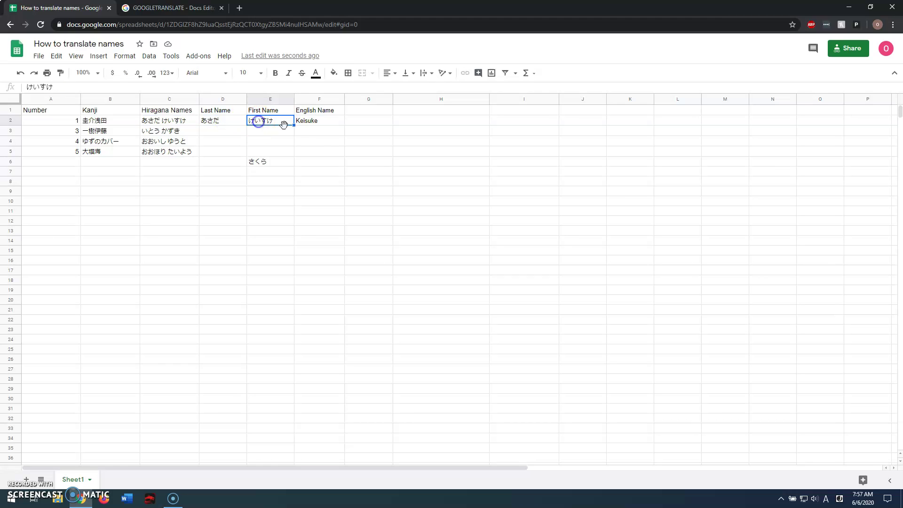
pyautogui.click(318, 124)
pyautogui.click(363, 109)
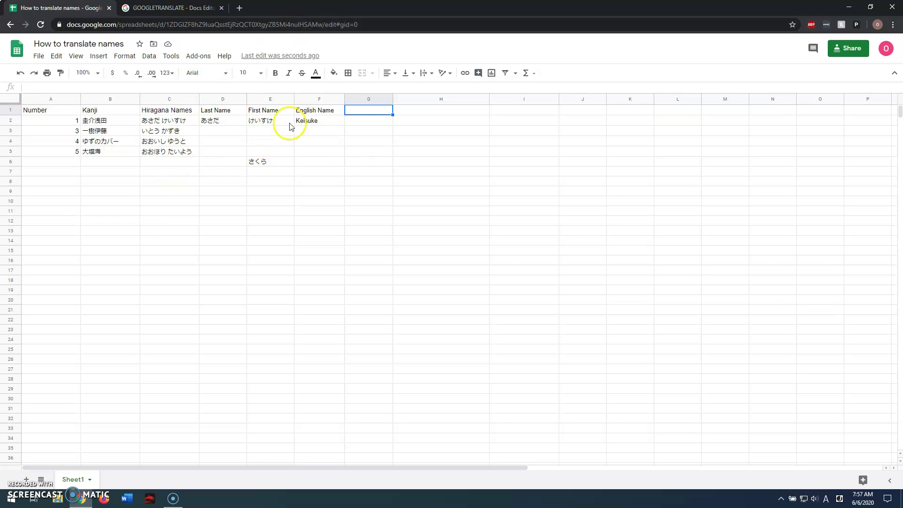
pyautogui.click(12, 110)
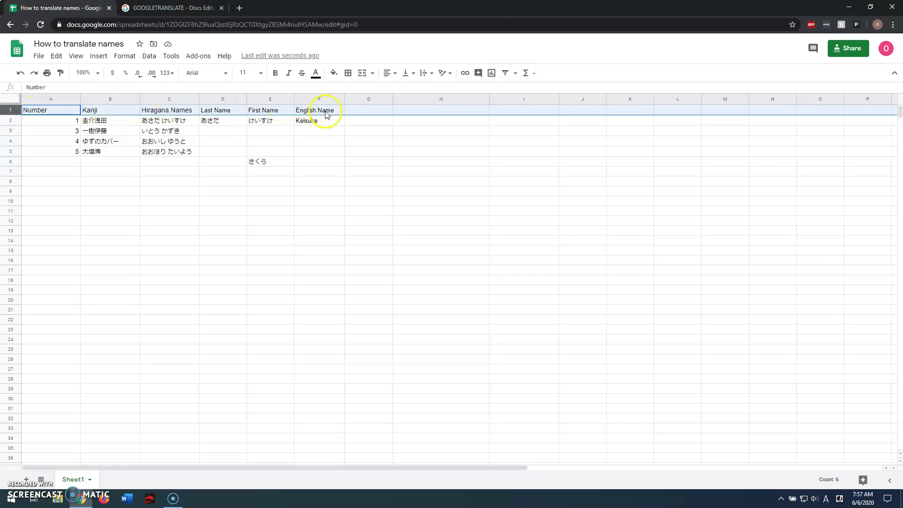
# Step: Fill the SPLIT formula in D2 down through D5 to separate the remaining hiragana names into last and first names
pyautogui.click(215, 126)
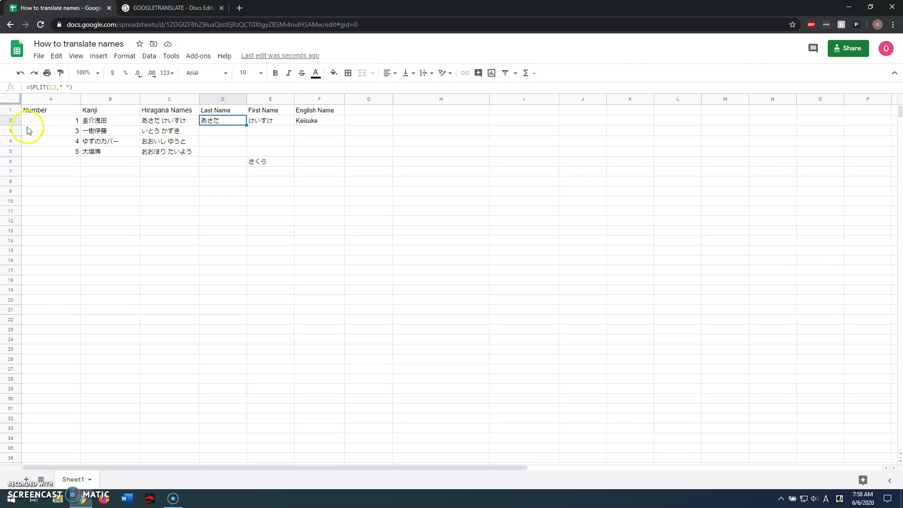
pyautogui.click(246, 126)
pyautogui.moveTo(246, 126); pyautogui.dragTo(244, 152)
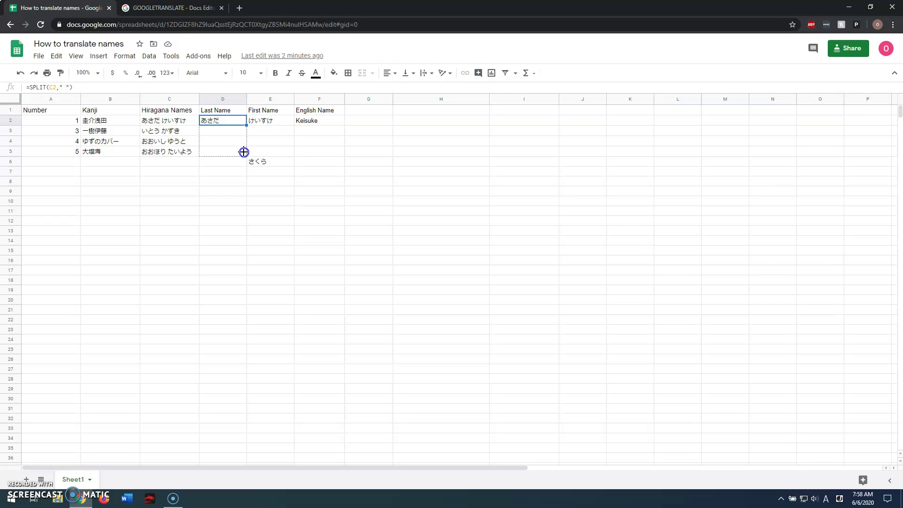
pyautogui.moveTo(244, 152); pyautogui.dragTo(244, 152)
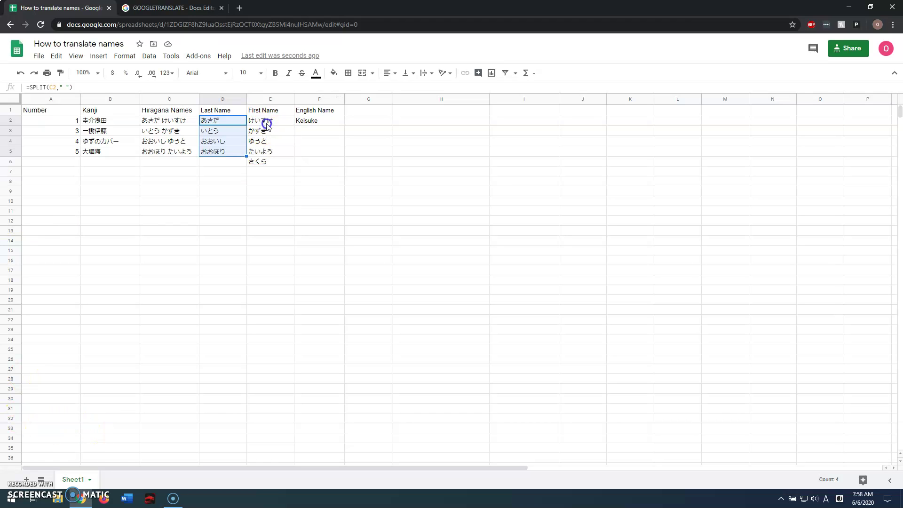
# Step: Examine the GOOGLETRANSLATE formula in F2 and read the function's help article for its sample usage, syntax and examples
pyautogui.click(315, 120)
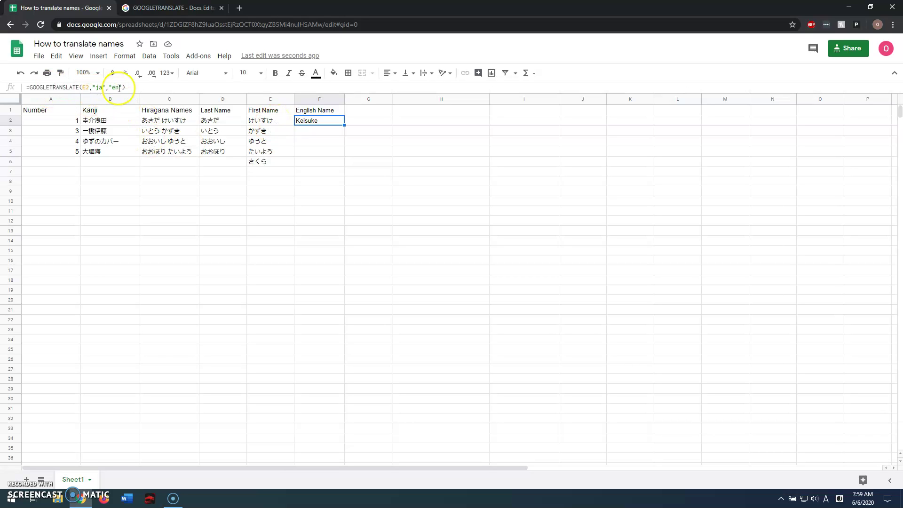
pyautogui.click(156, 8)
pyautogui.scroll(-5, 257, 325)
pyautogui.scroll(5, 284, 310)
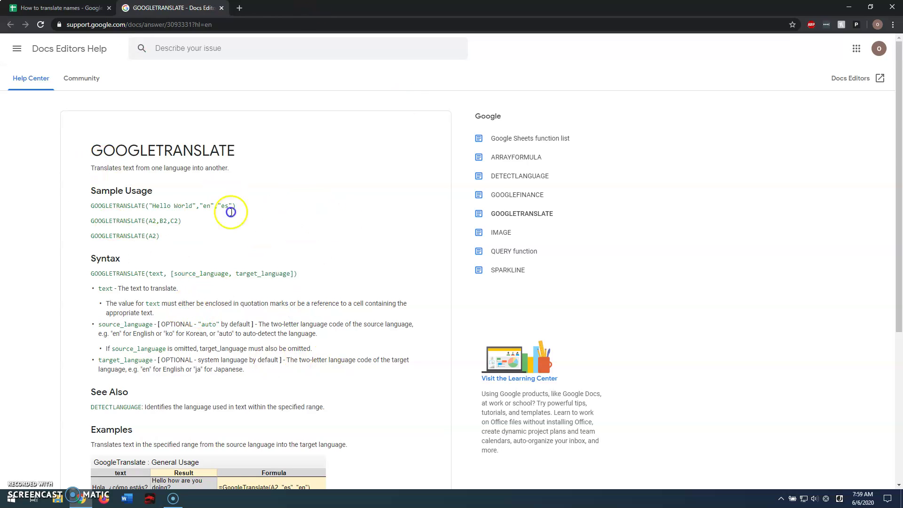
pyautogui.scroll(-4, 228, 233)
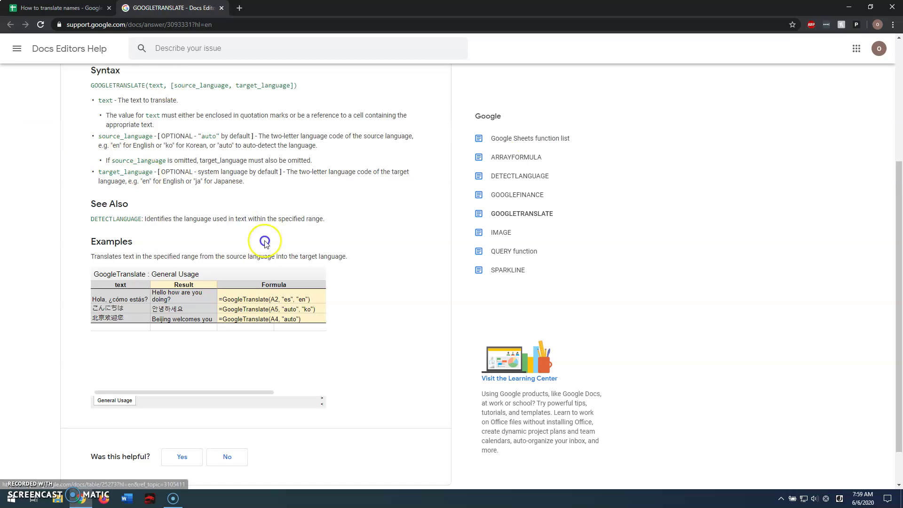
pyautogui.scroll(-2, 274, 242)
pyautogui.scroll(4, 274, 243)
# Step: Open the Google Sheets function list, browse through its functions, and return to the names spreadsheet
pyautogui.click(519, 141)
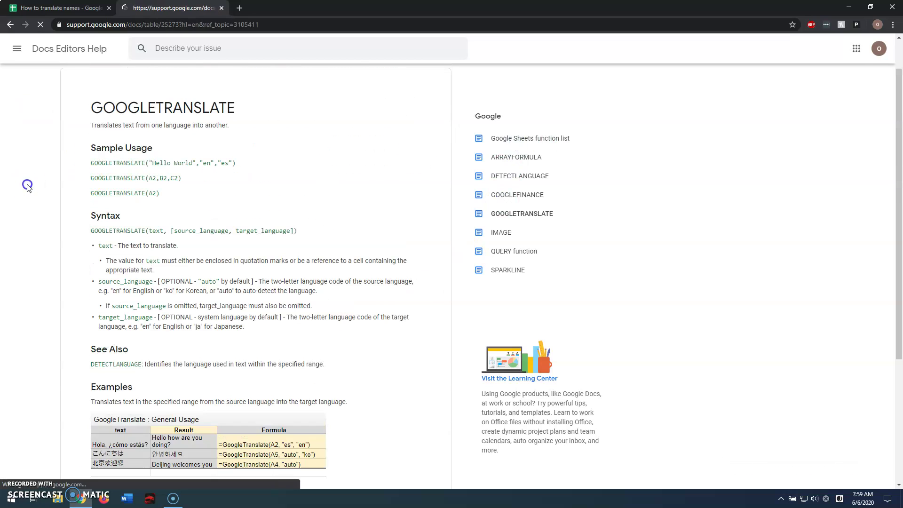
pyautogui.scroll(-10, 22, 170)
pyautogui.scroll(-20, 22, 170)
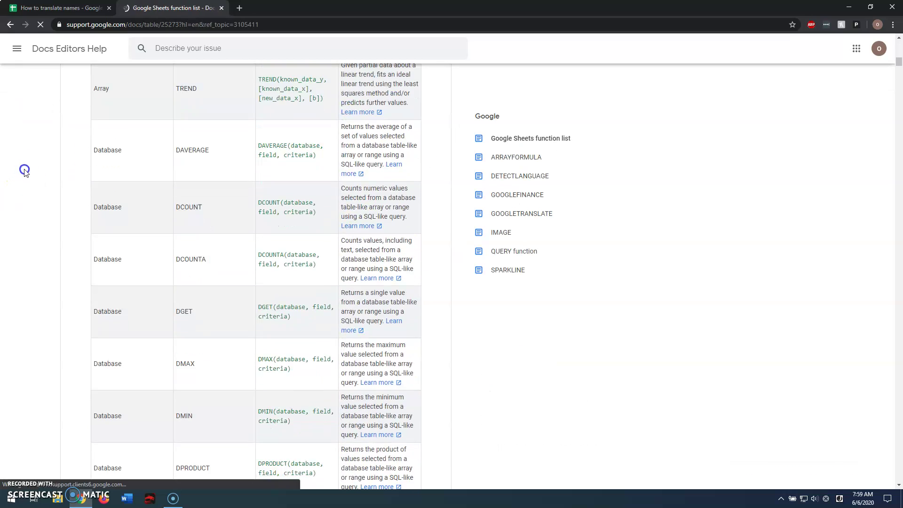
pyautogui.scroll(-12, 24, 179)
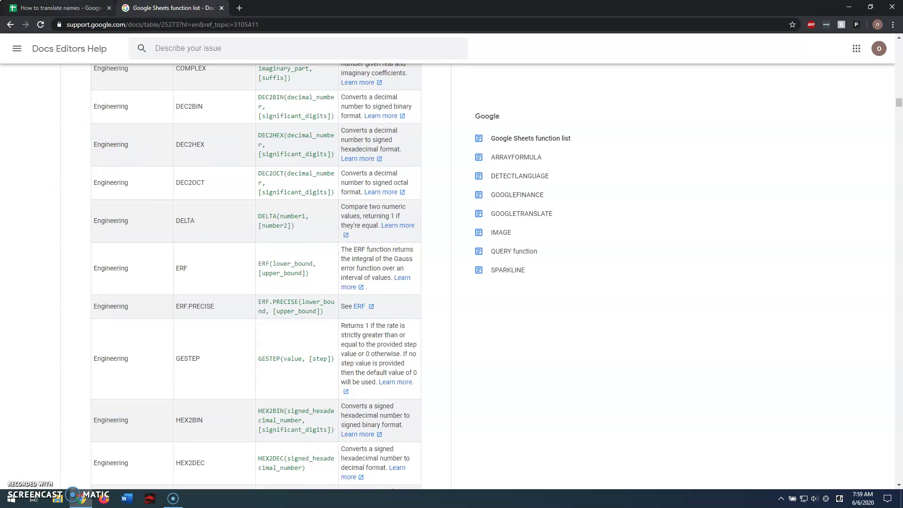
pyautogui.click(60, 8)
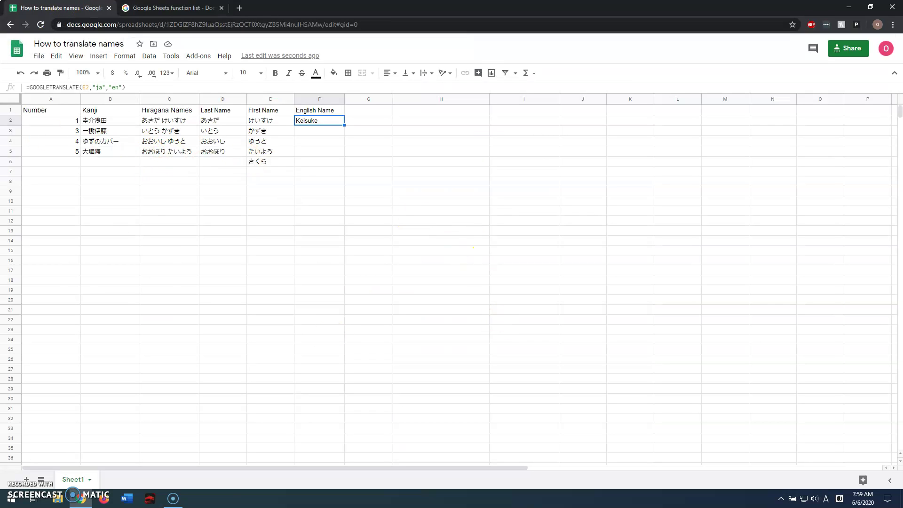
# Step: Fill the GOOGLETRANSLATE formula in F2 down through F6 to translate the first names from Japanese to English
pyautogui.click(327, 119)
pyautogui.click(270, 121)
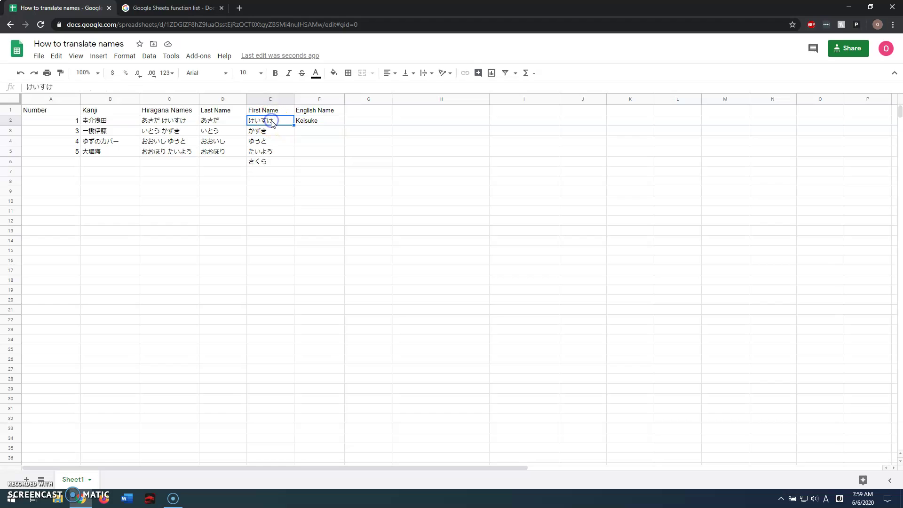
pyautogui.click(310, 121)
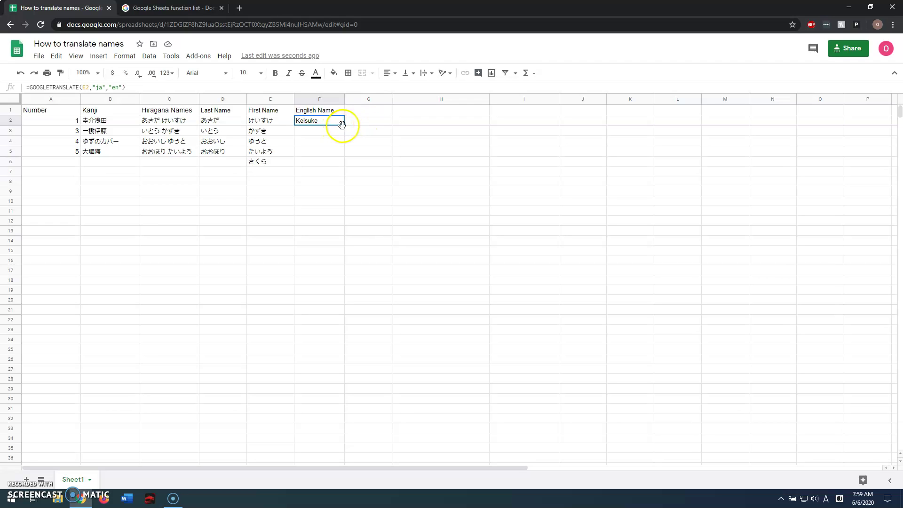
pyautogui.click(331, 126)
pyautogui.moveTo(345, 131); pyautogui.dragTo(339, 162)
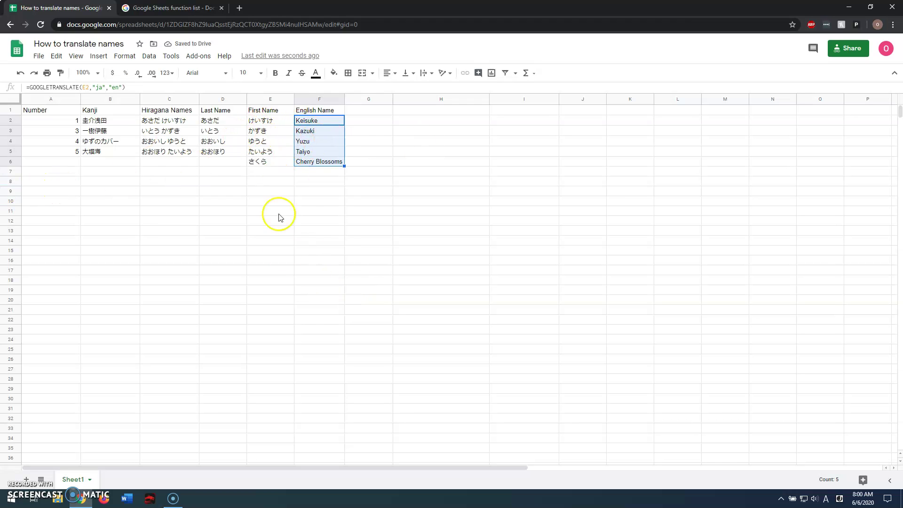
pyautogui.click(282, 253)
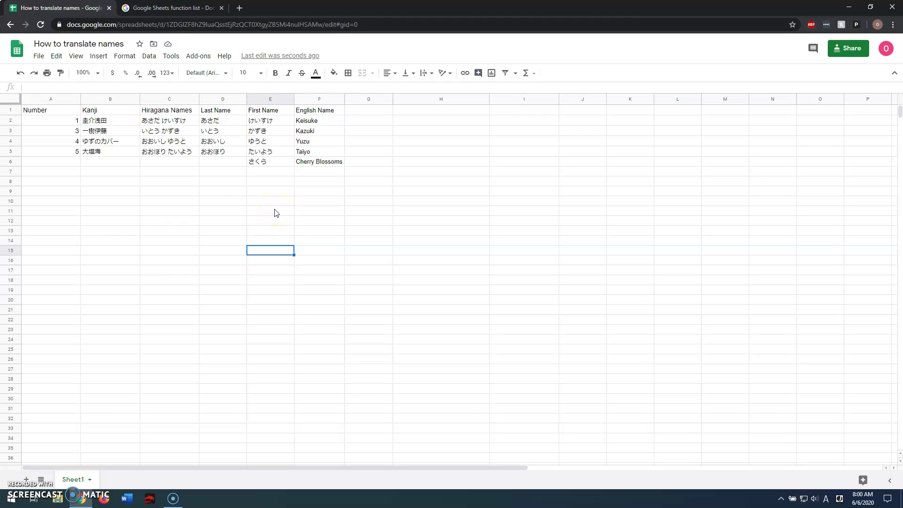
# Step: Switch the keyboard input to hiragana and enter another Japanese first name in E7 without converting it to kanji
pyautogui.click(313, 162)
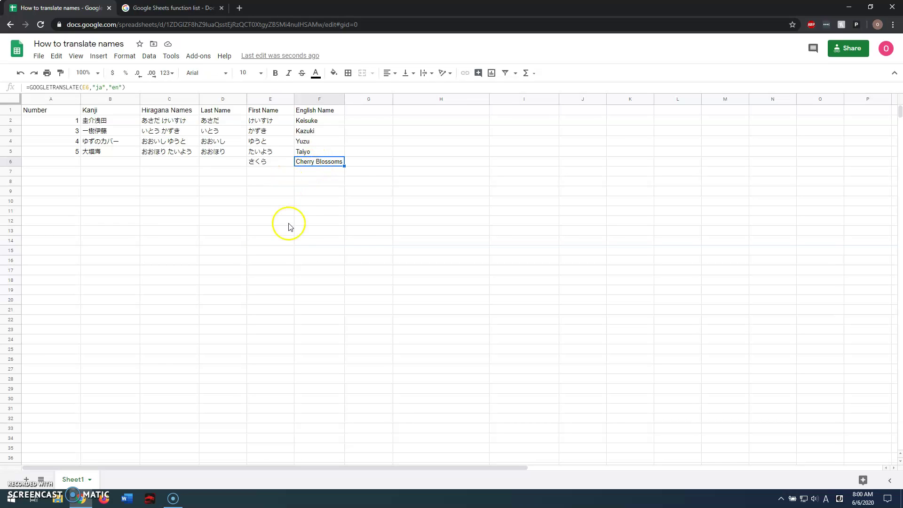
pyautogui.click(826, 502)
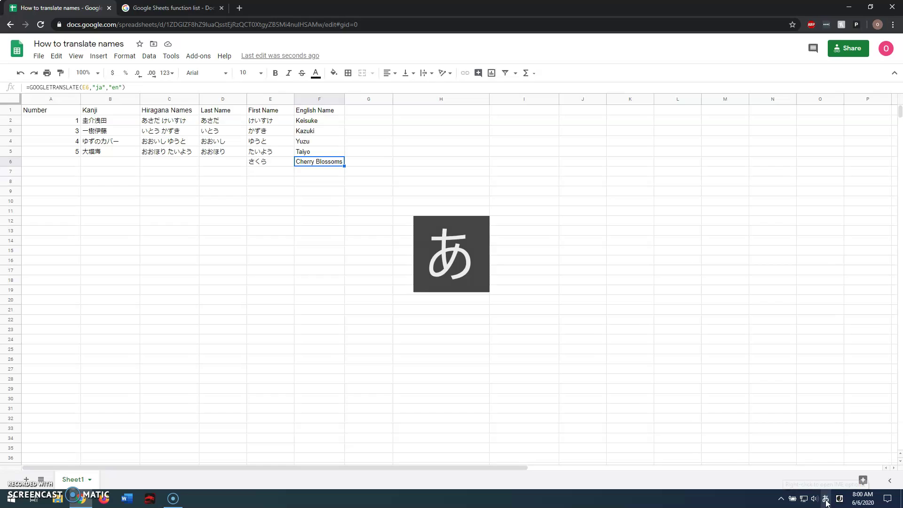
pyautogui.click(276, 174)
pyautogui.write('あおい')
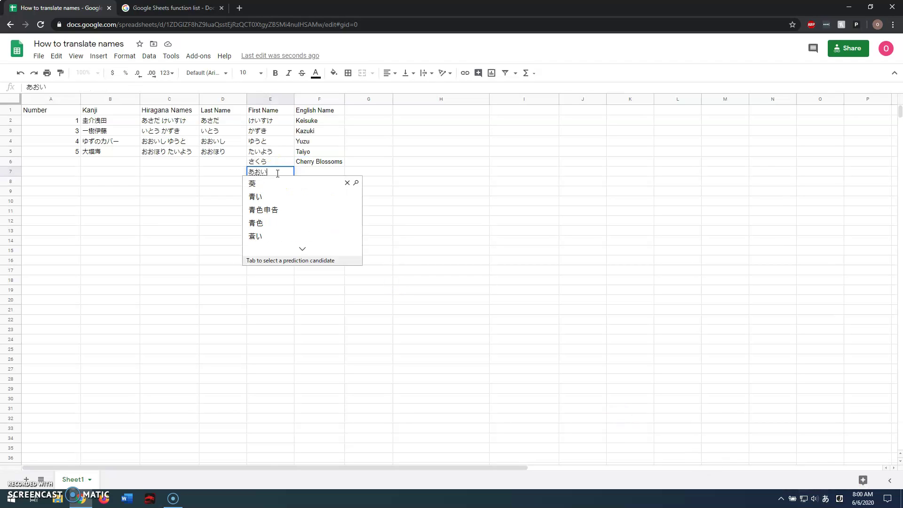
pyautogui.press('Escape')
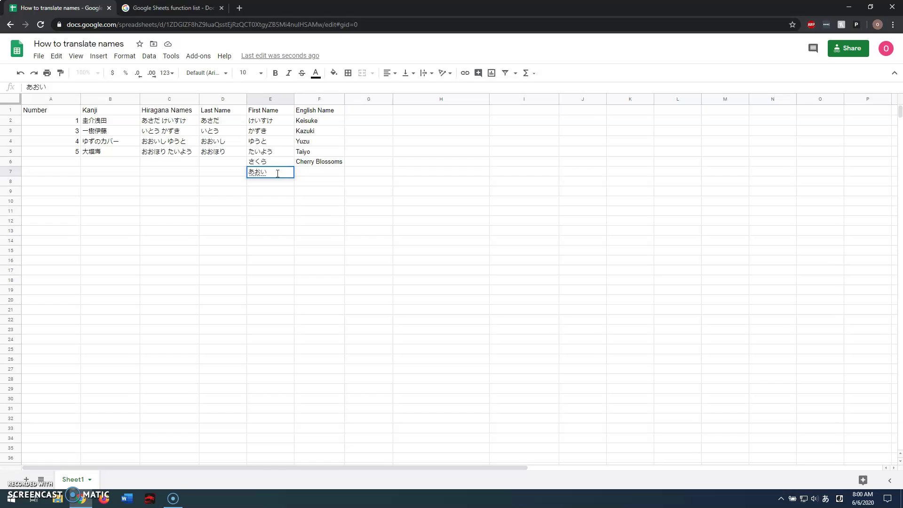
pyautogui.press('Return')
pyautogui.press('Return')
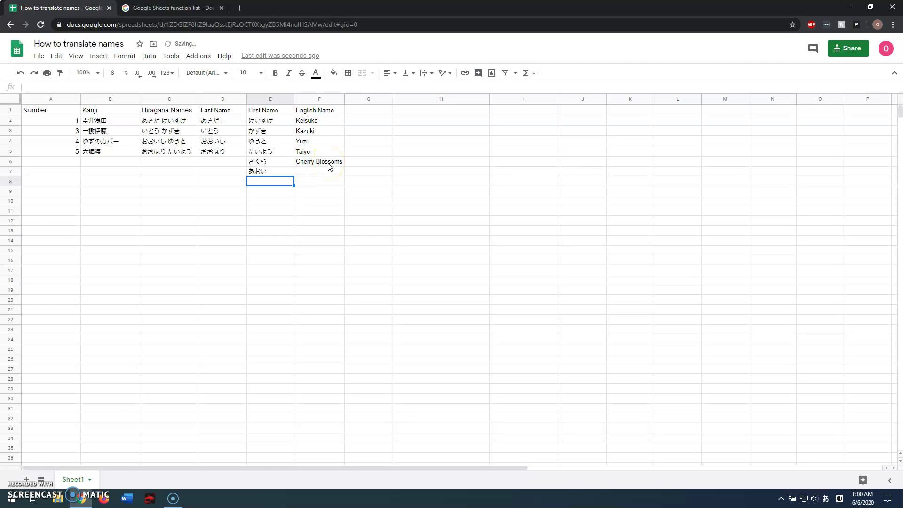
# Step: Extend the GOOGLETRANSLATE formula from F6 to F7 and check the formula in F2
pyautogui.click(329, 167)
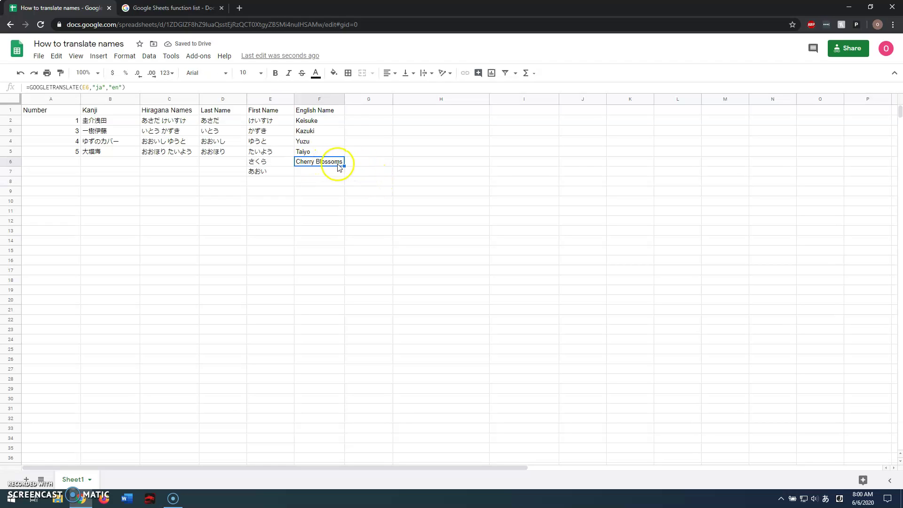
pyautogui.moveTo(345, 165); pyautogui.dragTo(346, 173)
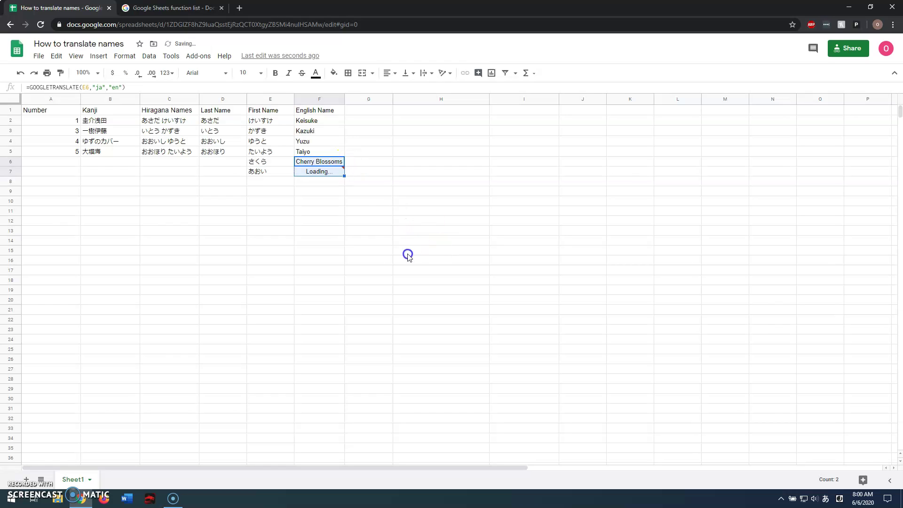
pyautogui.click(396, 281)
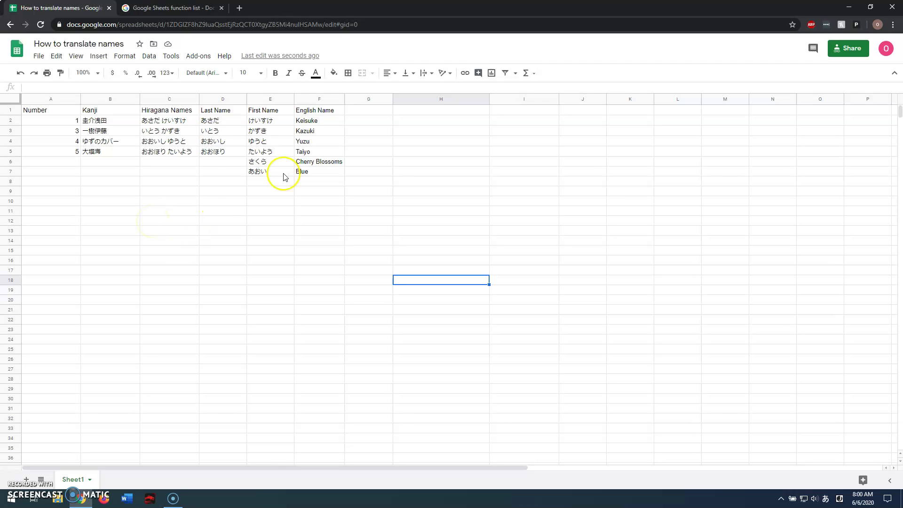
pyautogui.click(310, 122)
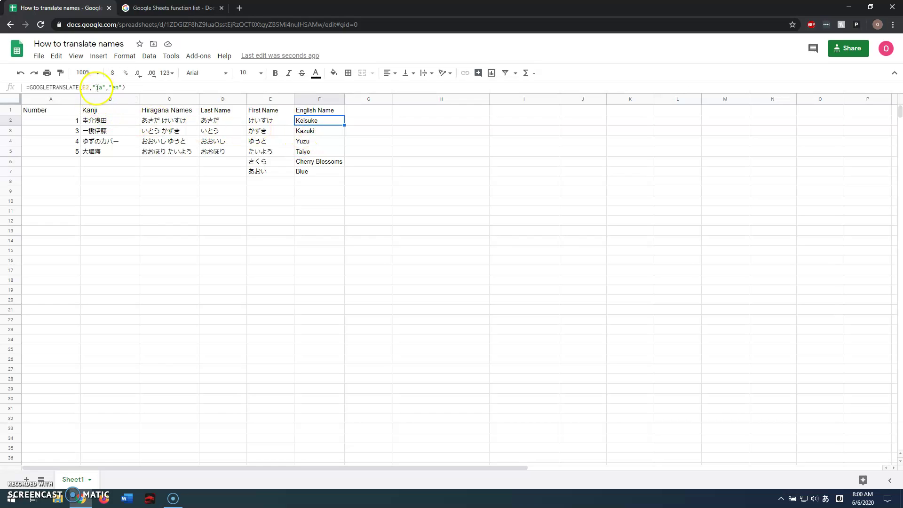
# Step: Copy the range A1:F7 and paste only its values into a new sheet starting at A1
pyautogui.click(37, 110)
pyautogui.moveTo(37, 111); pyautogui.dragTo(329, 171)
pyautogui.rightClick(330, 172)
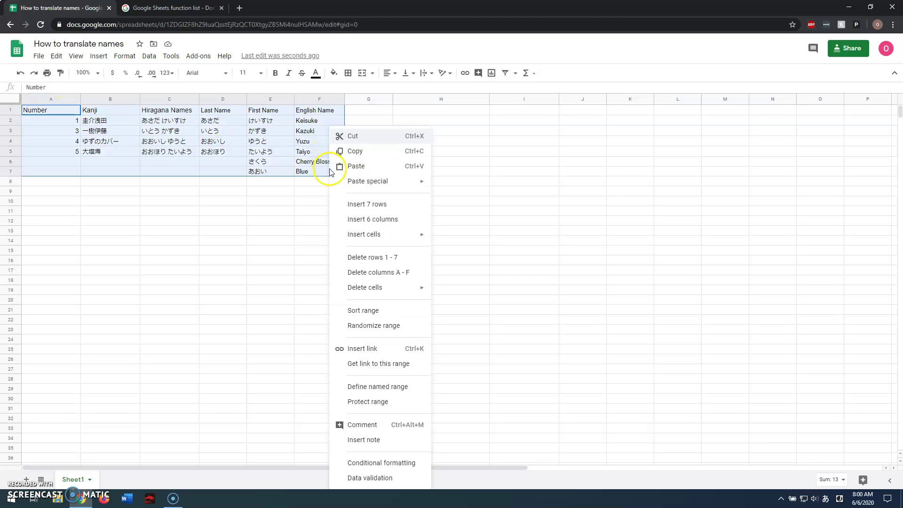
pyautogui.click(365, 152)
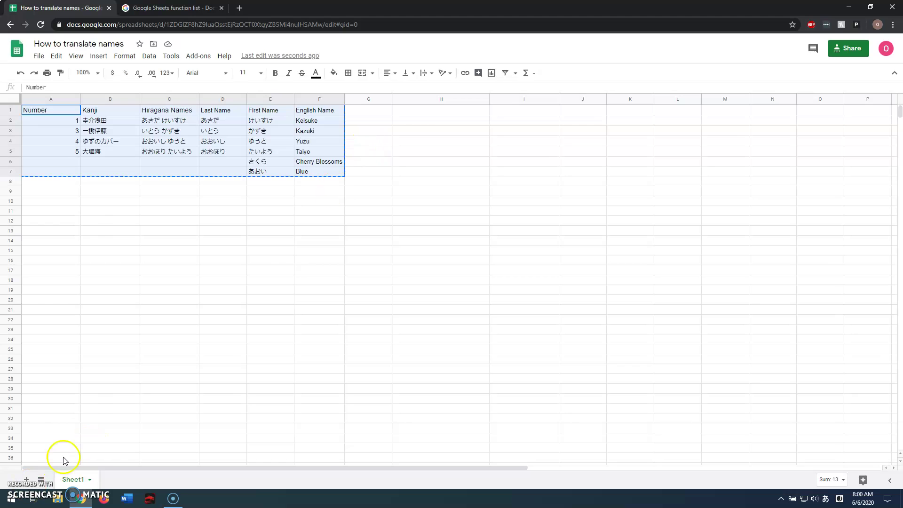
pyautogui.click(27, 479)
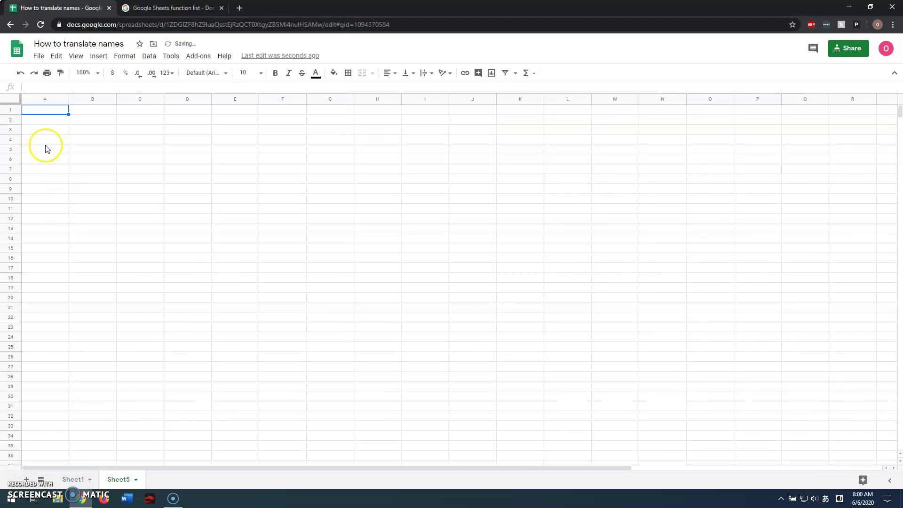
pyautogui.rightClick(45, 108)
pyautogui.moveTo(80, 165)
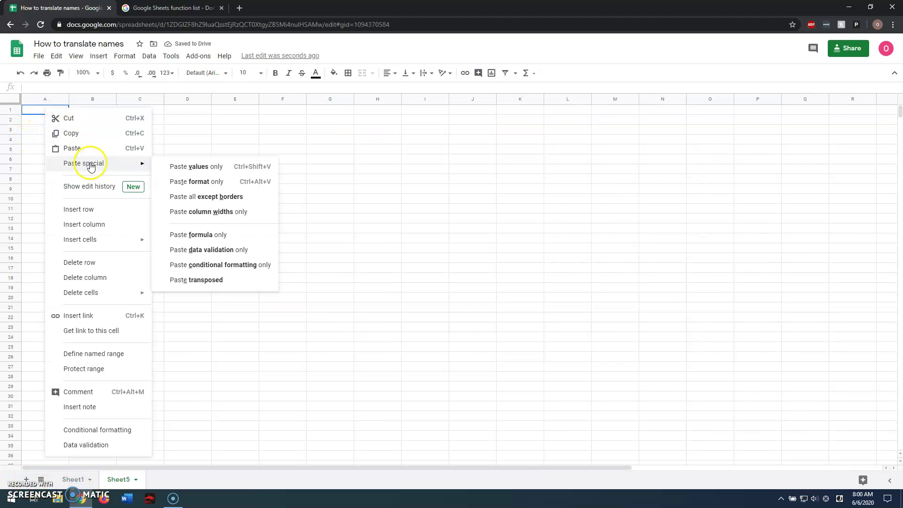
pyautogui.click(221, 173)
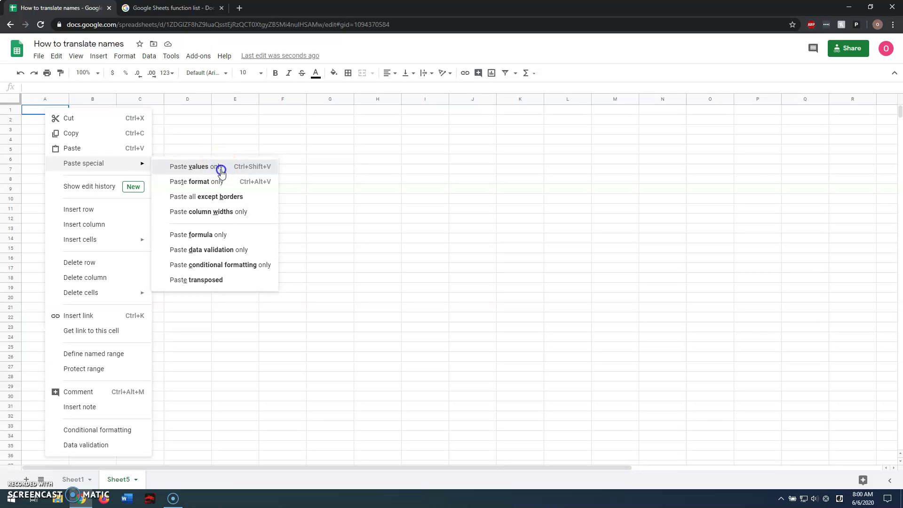
pyautogui.click(216, 239)
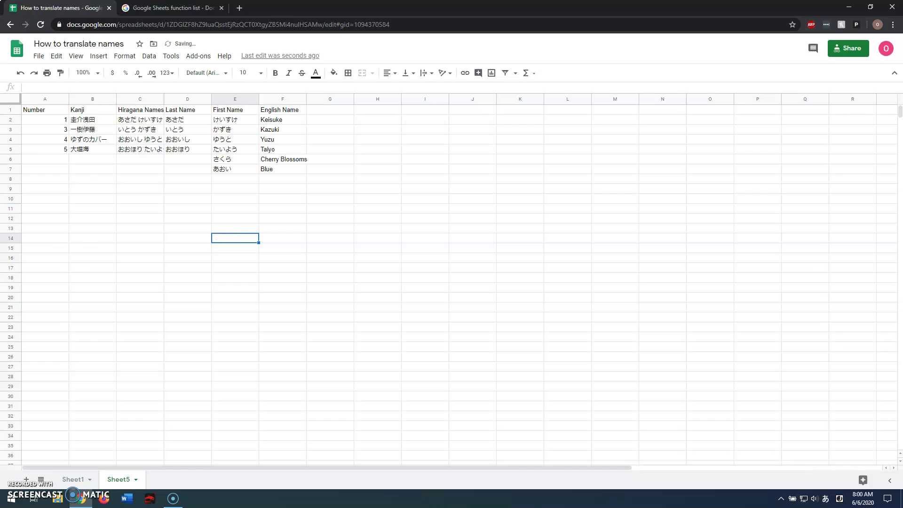
# Step: Download the spreadsheet as a Microsoft Excel file to the Desktop, replacing the existing How to translate names .xlsx
pyautogui.click(39, 56)
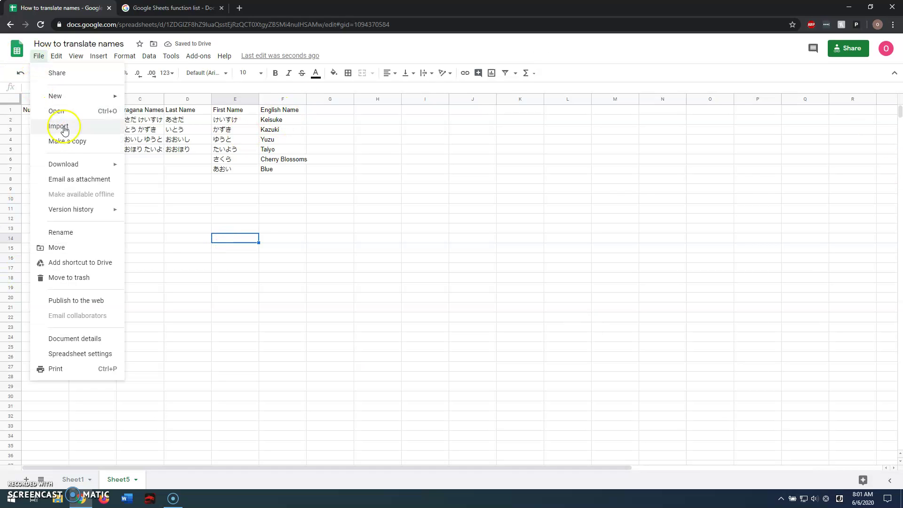
pyautogui.moveTo(97, 166)
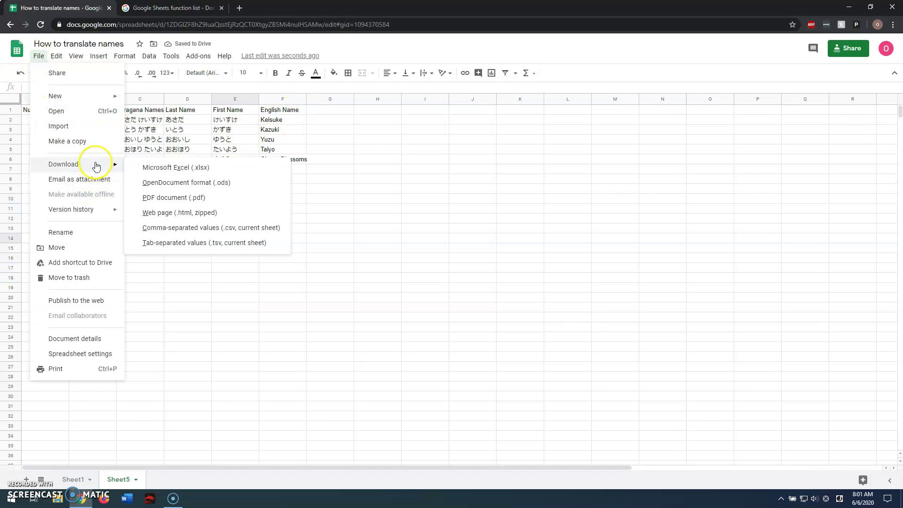
pyautogui.click(159, 174)
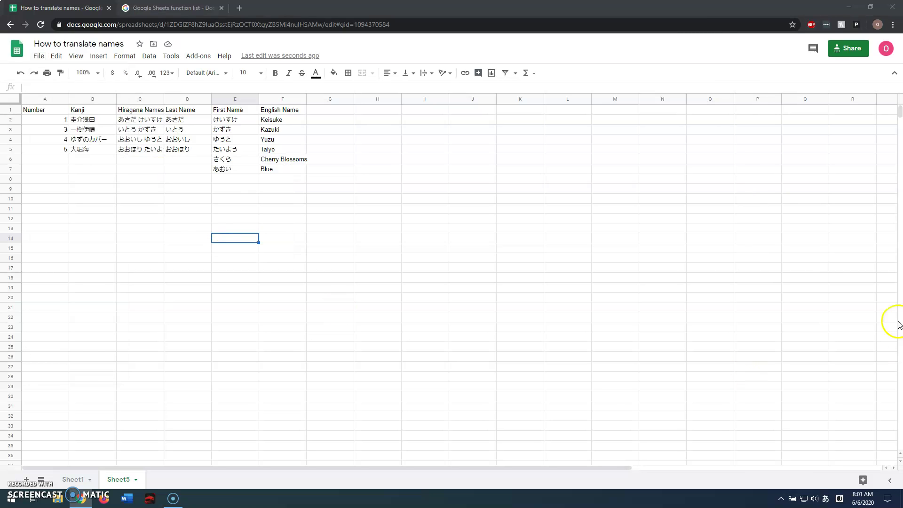
pyautogui.click(109, 110)
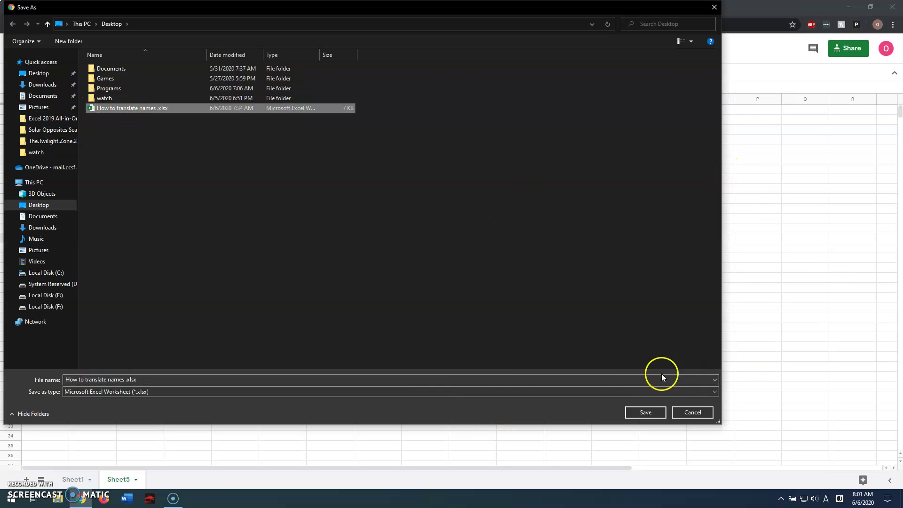
pyautogui.click(632, 408)
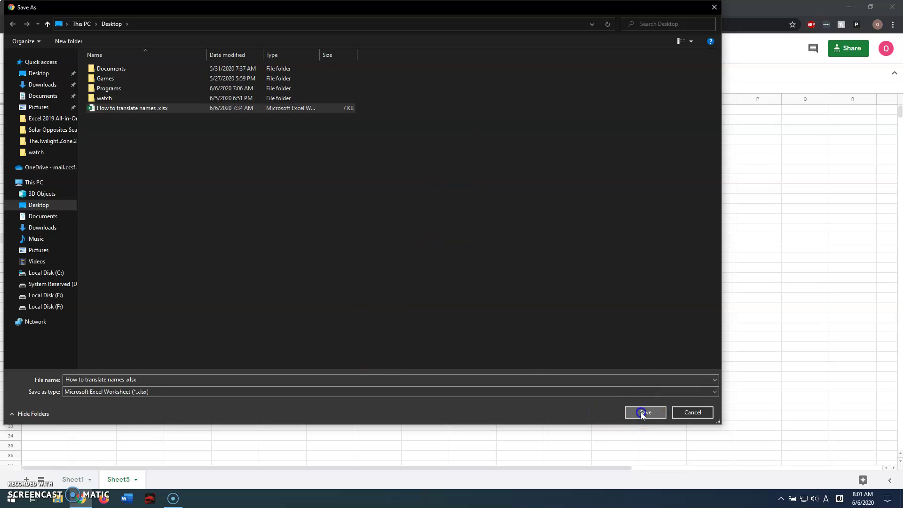
pyautogui.click(486, 254)
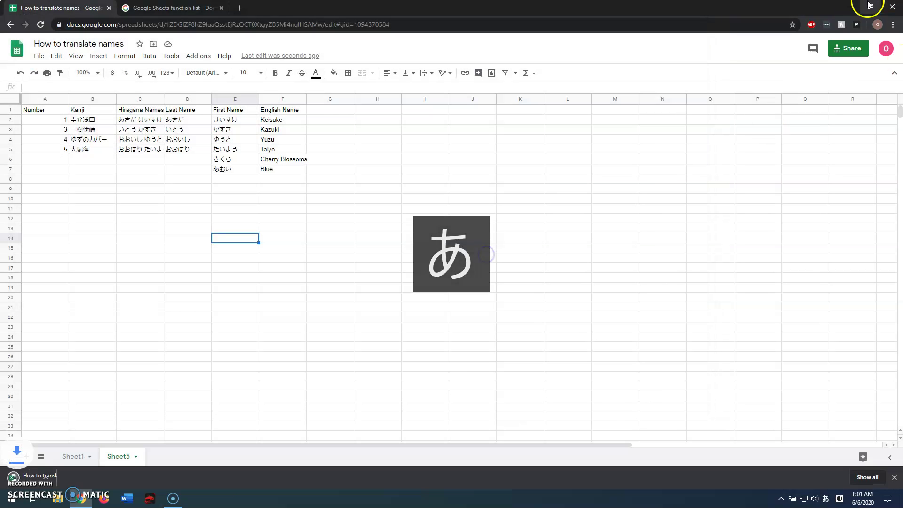
# Step: Close the browser and open the desktop's Nameplate document in Word, declining its SQL command and maximizing the window
pyautogui.click(899, 7)
pyautogui.doubleClick(59, 61)
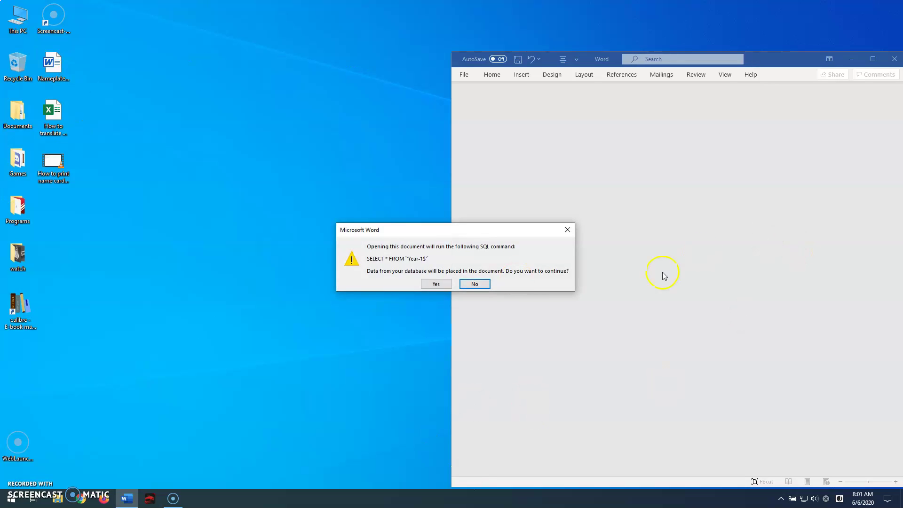
pyautogui.click(465, 286)
pyautogui.click(873, 59)
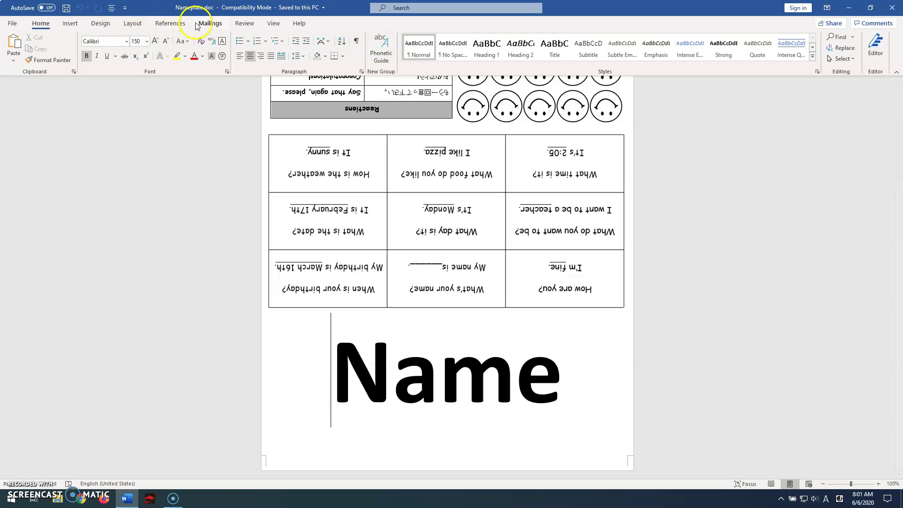
# Step: Use the Desktop file How to translate names .xlsx as the mail merge recipient list, choosing the table Sheet5$ with column headers
pyautogui.click(210, 23)
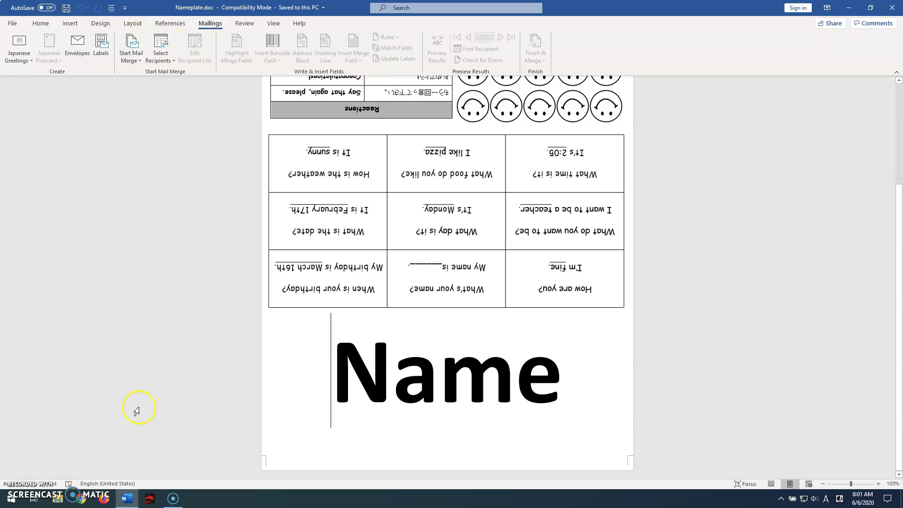
pyautogui.click(164, 58)
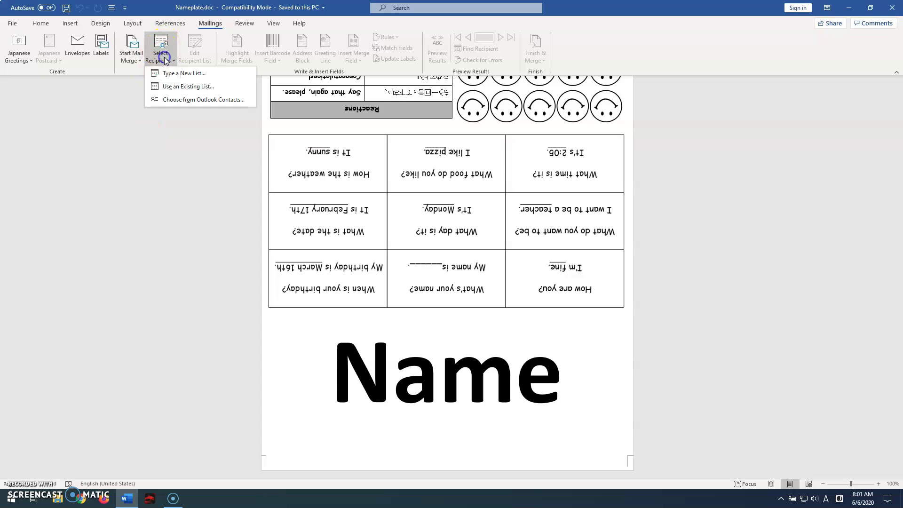
pyautogui.click(184, 88)
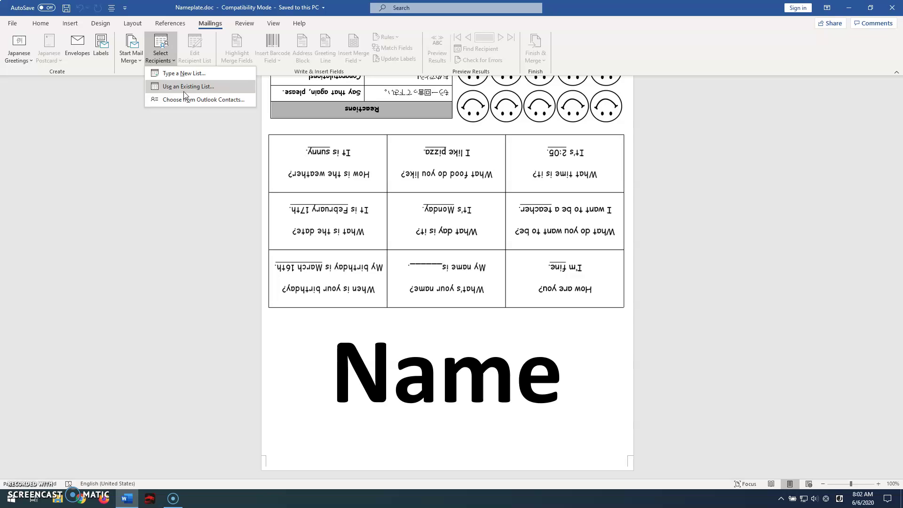
pyautogui.click(184, 87)
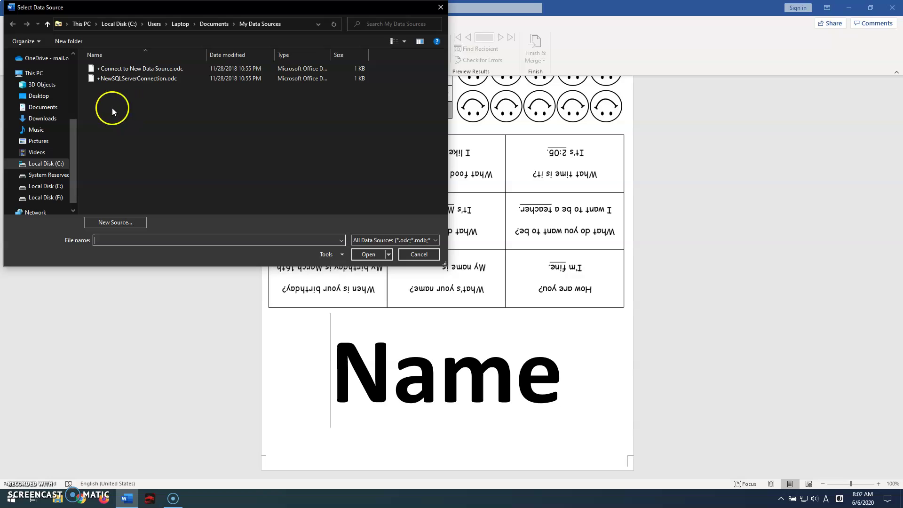
pyautogui.click(46, 97)
pyautogui.click(112, 119)
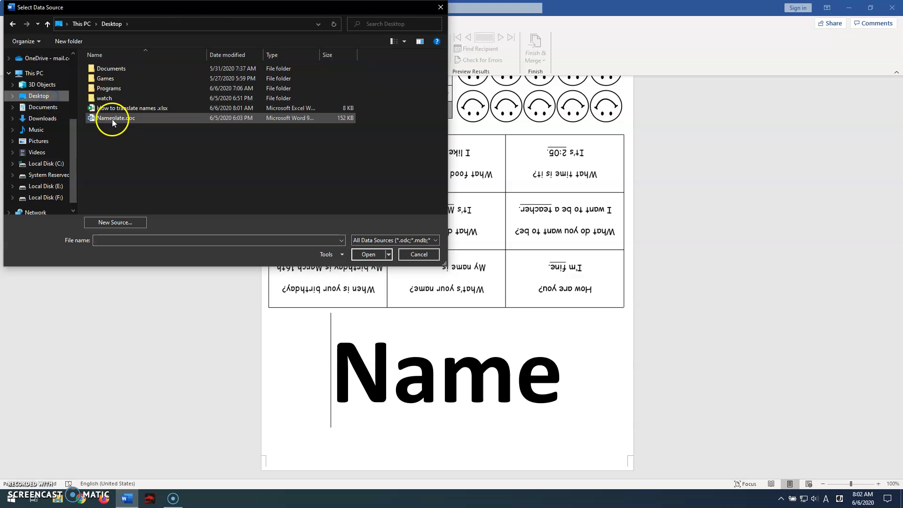
pyautogui.doubleClick(121, 109)
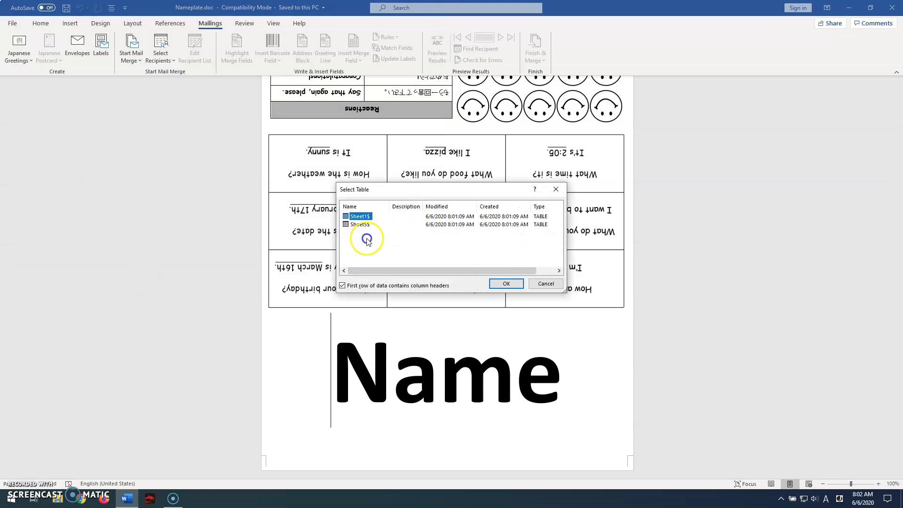
pyautogui.click(360, 225)
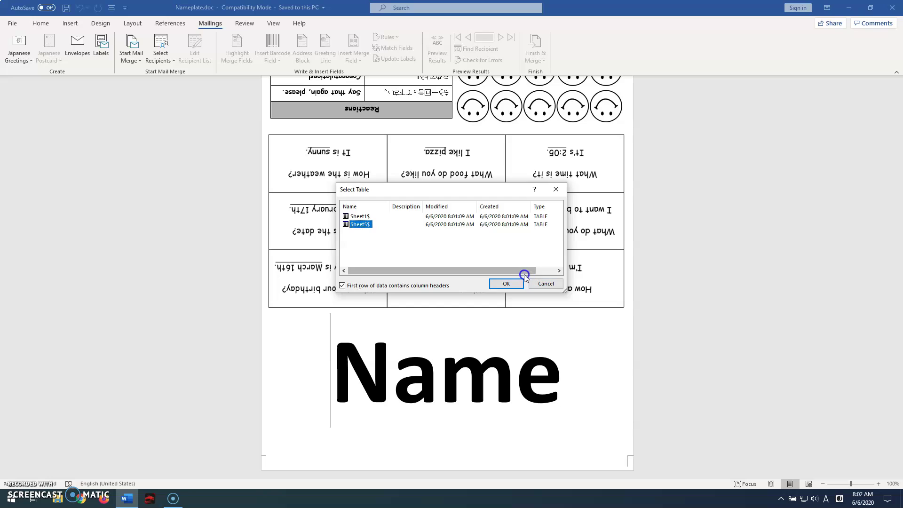
pyautogui.click(506, 283)
# Step: Replace the large "Name" placeholder text with the English_Name_ merge field, deleting the leftover letter N
pyautogui.hotkey('ctrl', 'a')
pyautogui.click(359, 378)
pyautogui.moveTo(376, 376); pyautogui.dragTo(327, 363)
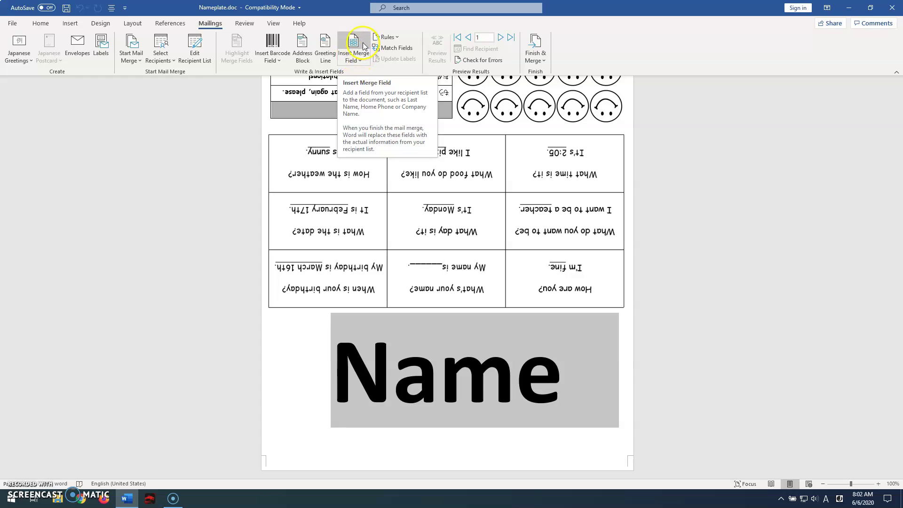
pyautogui.click(359, 60)
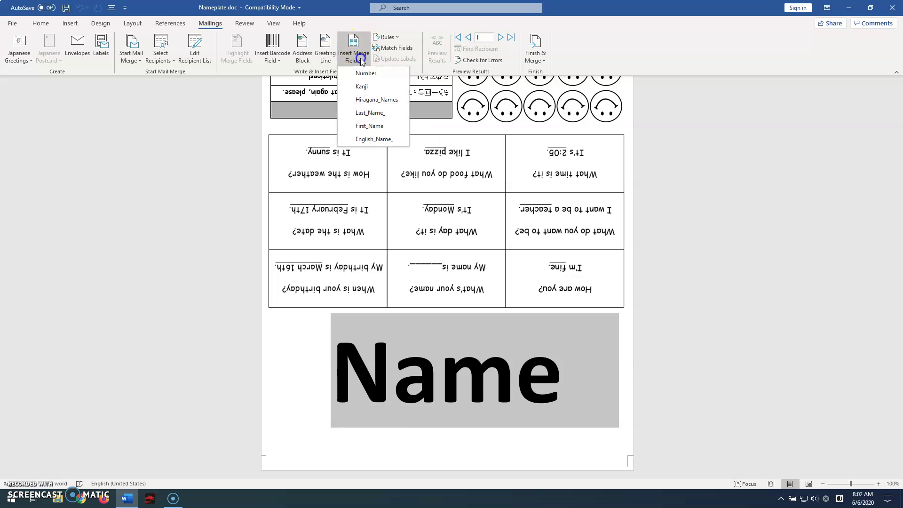
pyautogui.click(371, 139)
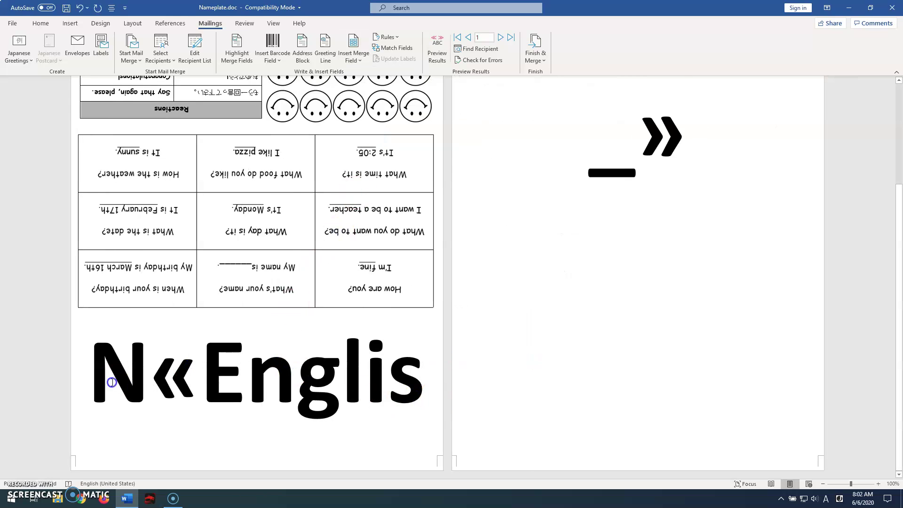
pyautogui.click(141, 372)
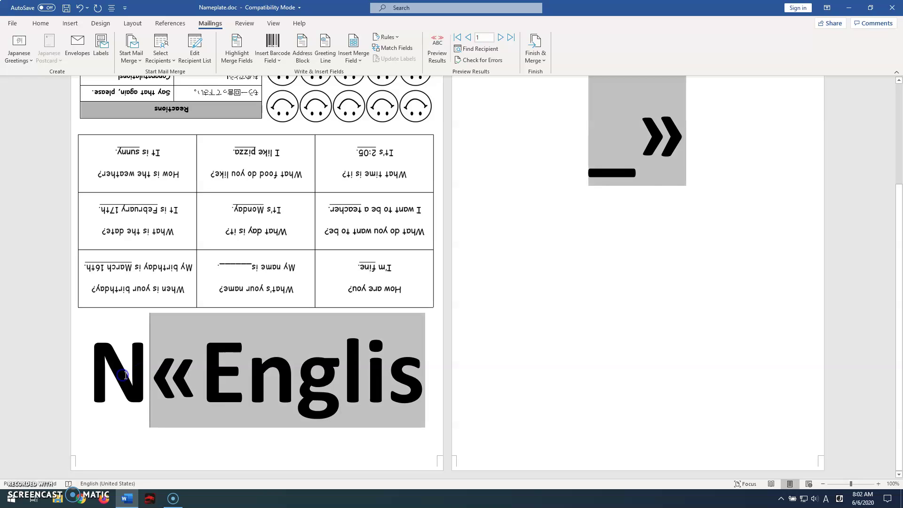
pyautogui.press('Left')
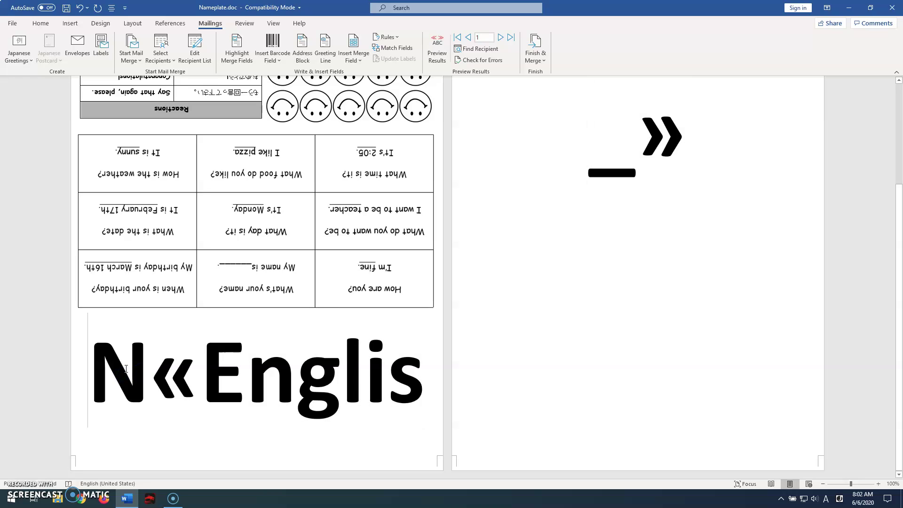
pyautogui.press('Delete')
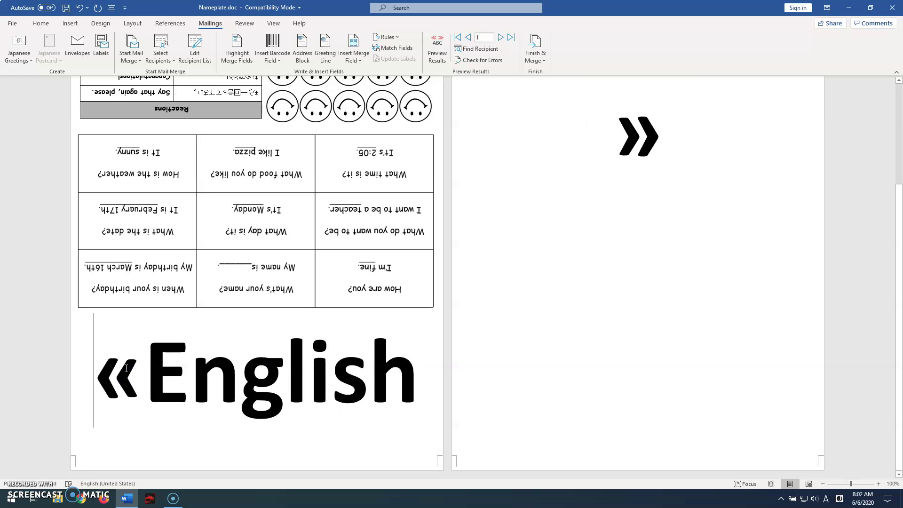
# Step: Preview the mail merge results and go through records 1 to 6, examining how each name fits on the page
pyautogui.click(444, 53)
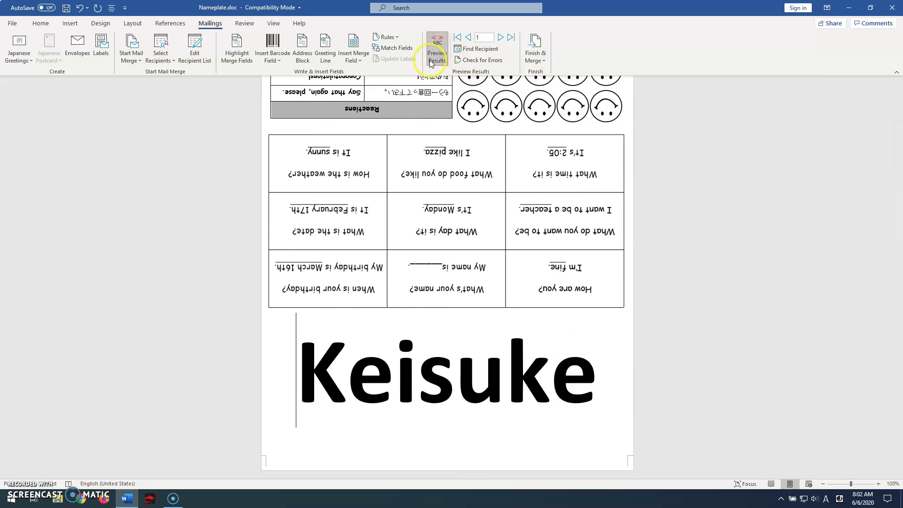
pyautogui.click(499, 38)
pyautogui.click(500, 38)
pyautogui.click(500, 38)
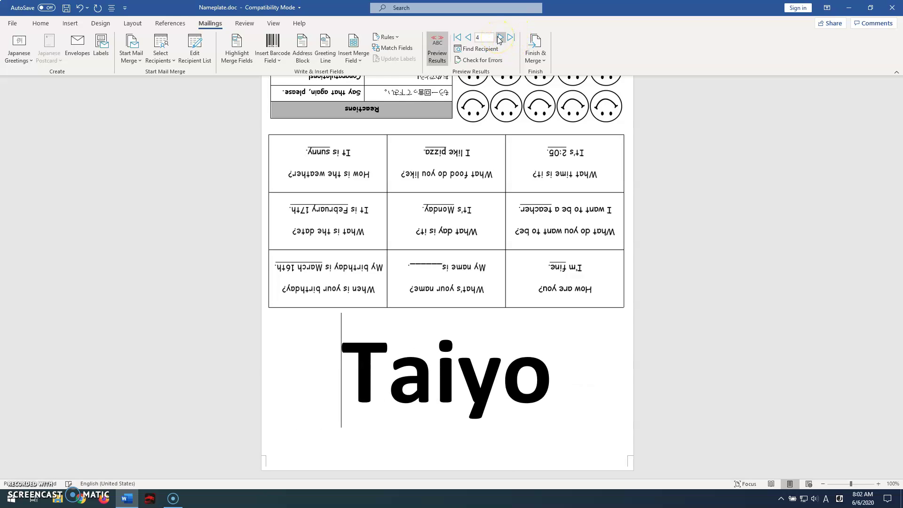
pyautogui.click(499, 38)
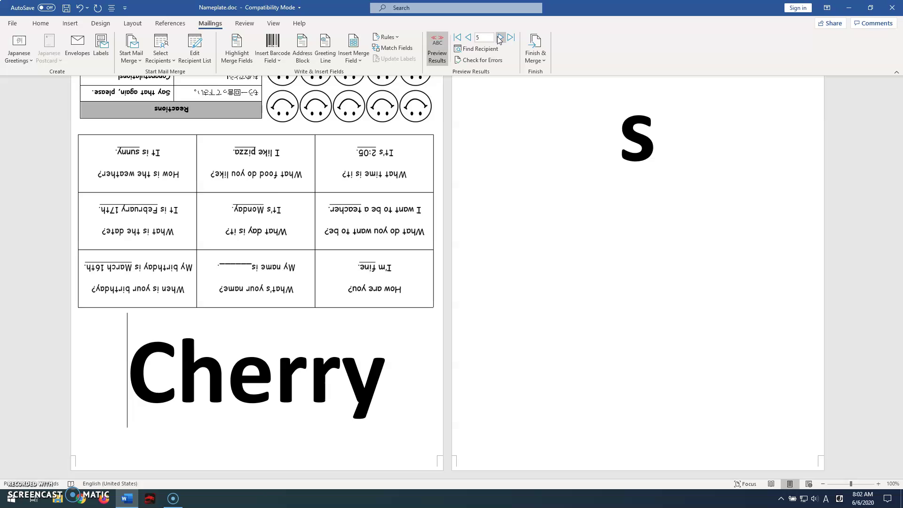
pyautogui.scroll(3, 500, 222)
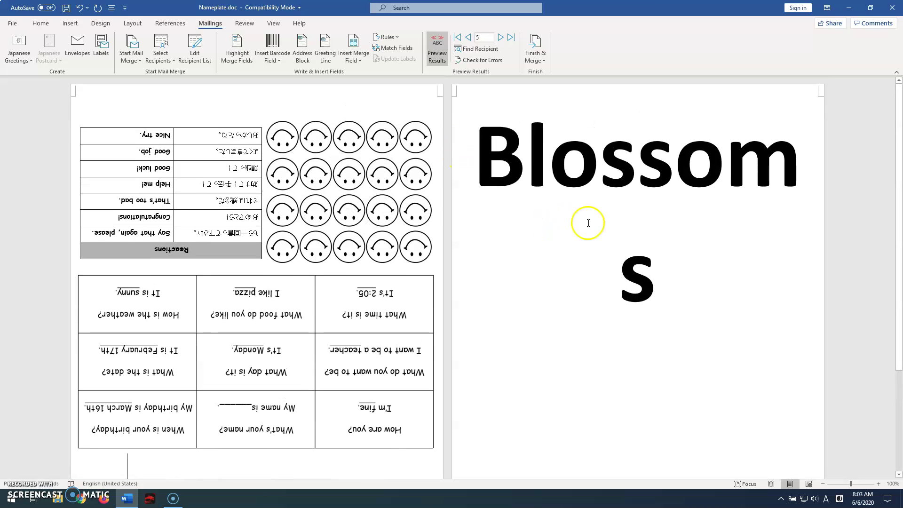
pyautogui.scroll(-3, 571, 224)
pyautogui.scroll(3, 571, 225)
pyautogui.scroll(-3, 560, 192)
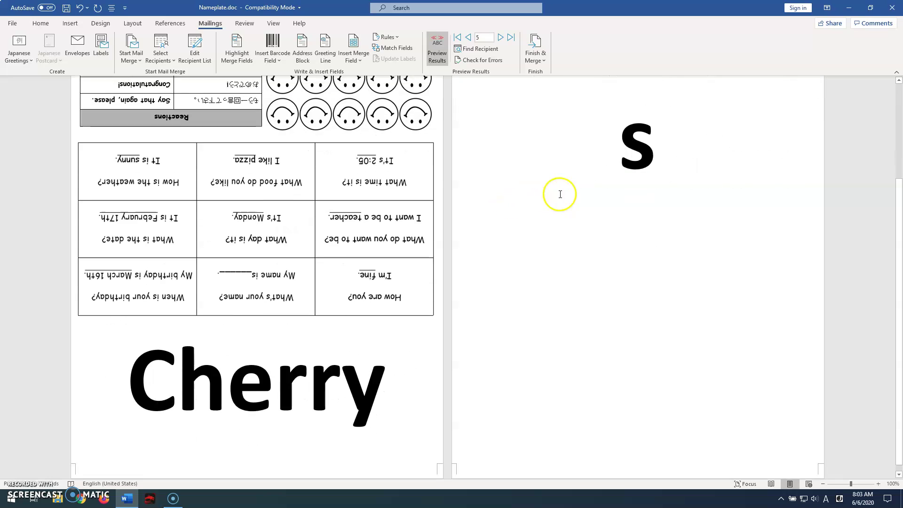
pyautogui.click(500, 37)
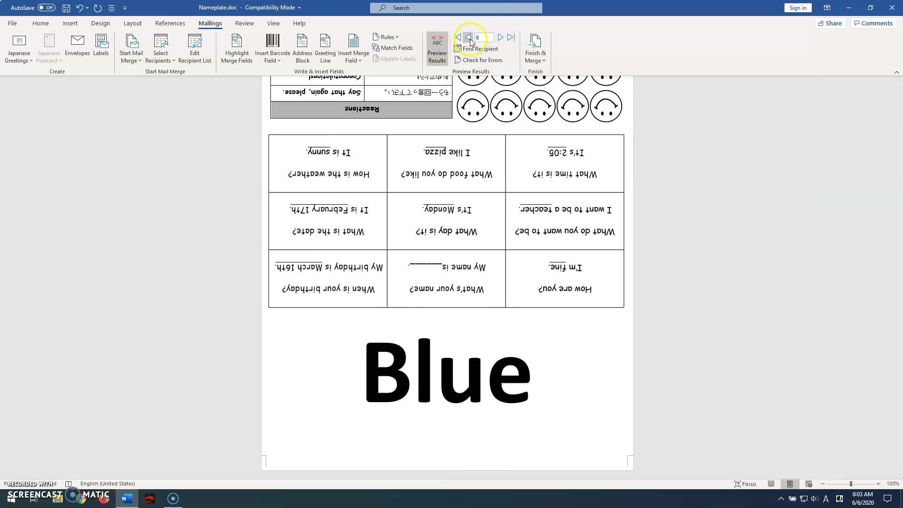
# Step: Return to record 3 and set the merged name's paragraph alignment to Distributed
pyautogui.click(467, 38)
pyautogui.click(466, 38)
pyautogui.click(468, 40)
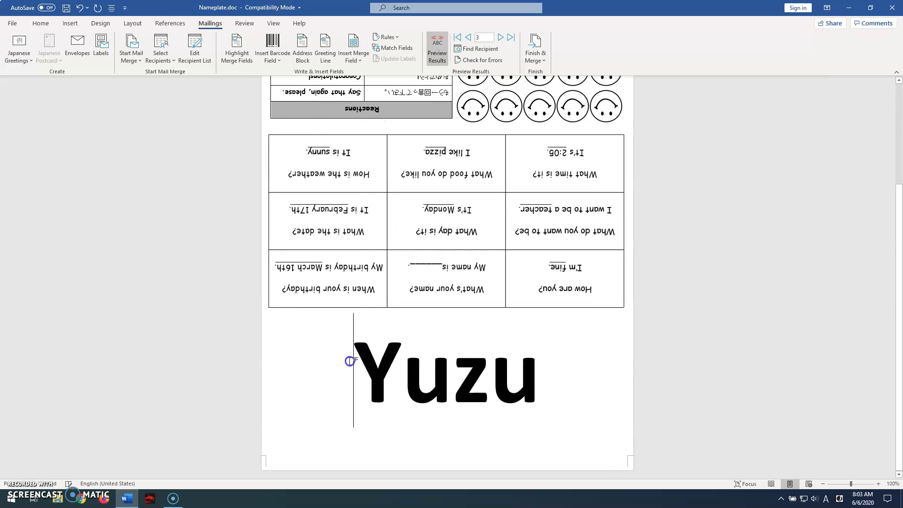
pyautogui.moveTo(361, 347); pyautogui.dragTo(520, 359)
pyautogui.click(516, 371)
pyautogui.click(513, 383)
pyautogui.moveTo(537, 378)
pyautogui.mouseDown()
pyautogui.moveTo(373, 363)
pyautogui.moveTo(389, 375)
pyautogui.mouseUp()
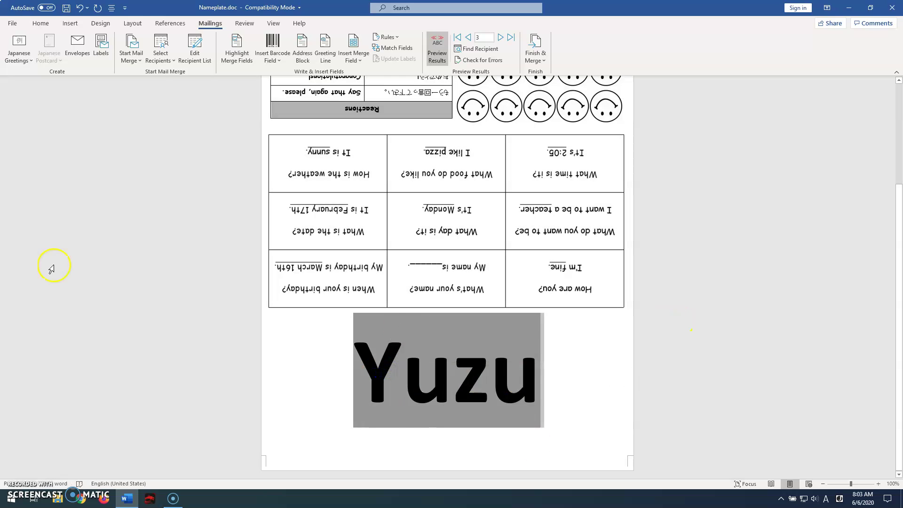
pyautogui.click(40, 24)
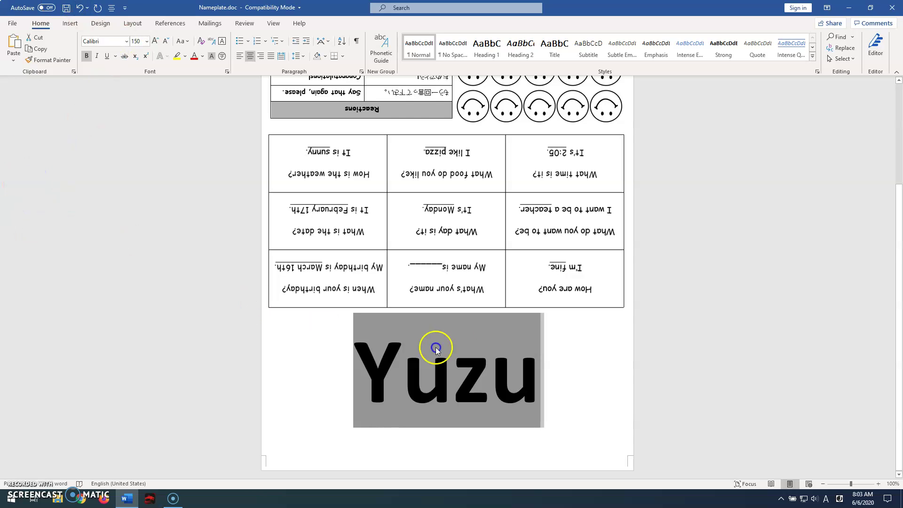
pyautogui.click(281, 56)
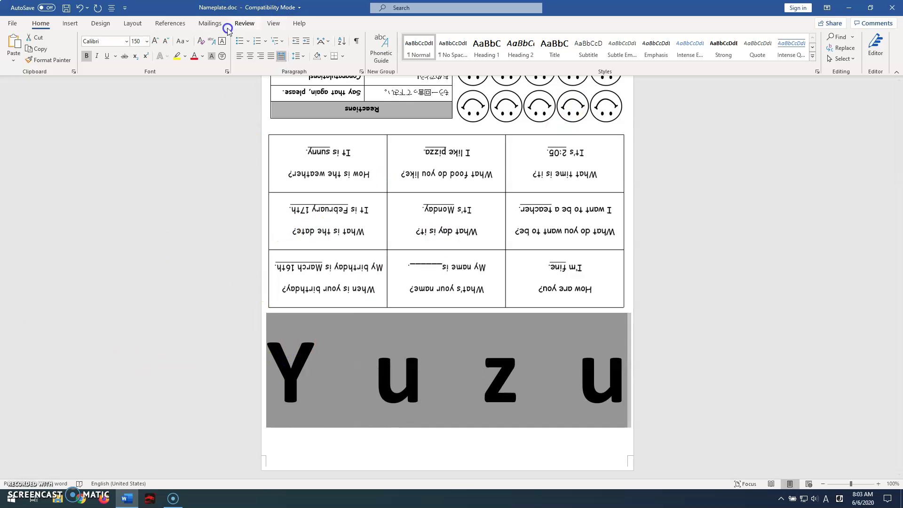
# Step: Preview merge records 4 to 6 to check how the names look with distributed alignment
pyautogui.click(212, 26)
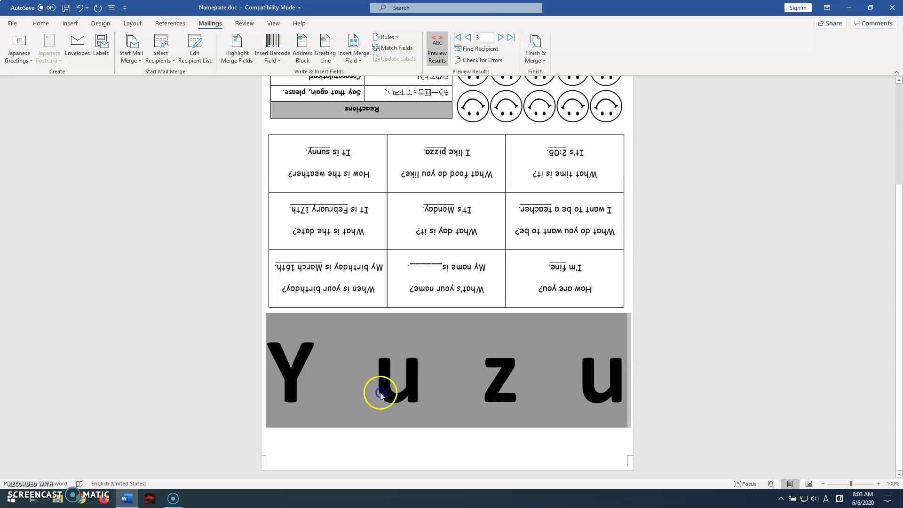
pyautogui.click(502, 40)
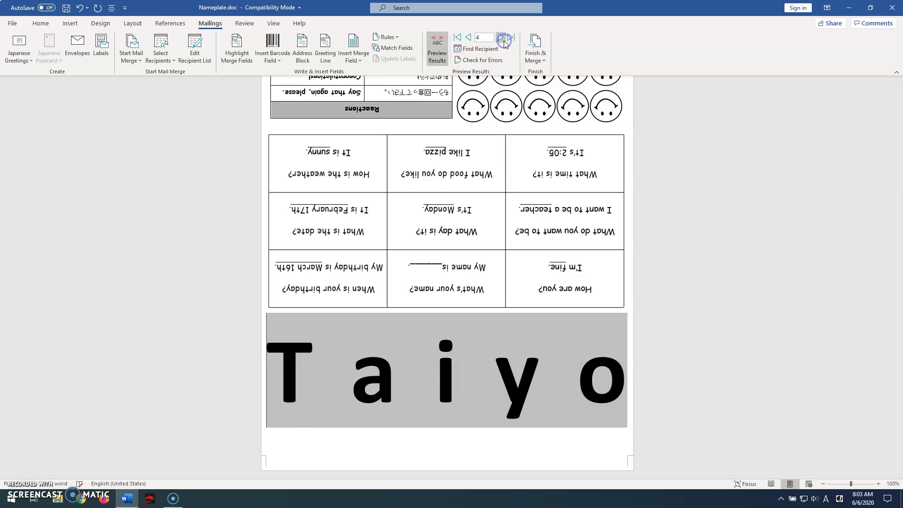
pyautogui.click(501, 40)
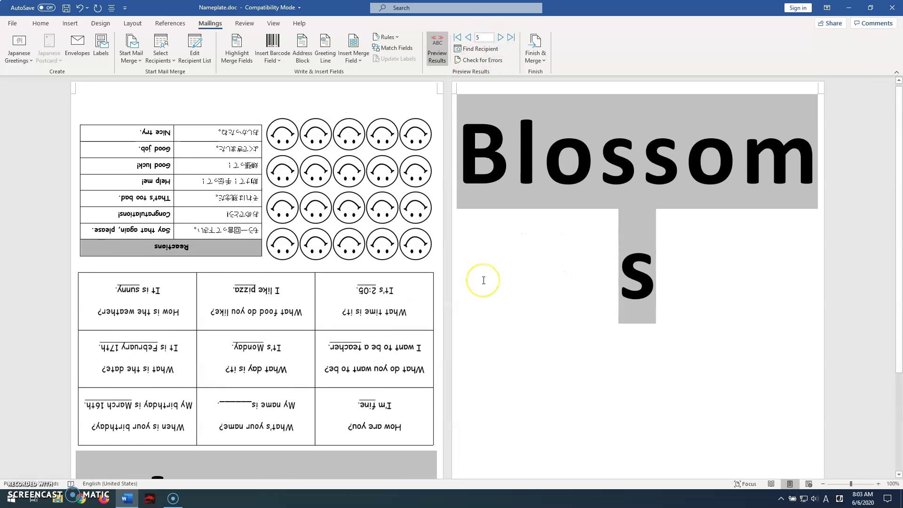
pyautogui.click(499, 39)
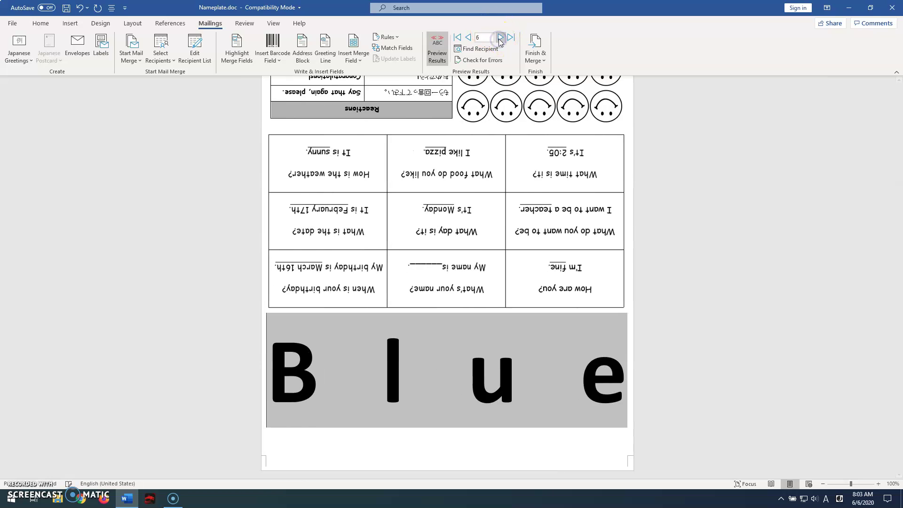
pyautogui.scroll(3, 499, 244)
pyautogui.scroll(-3, 505, 210)
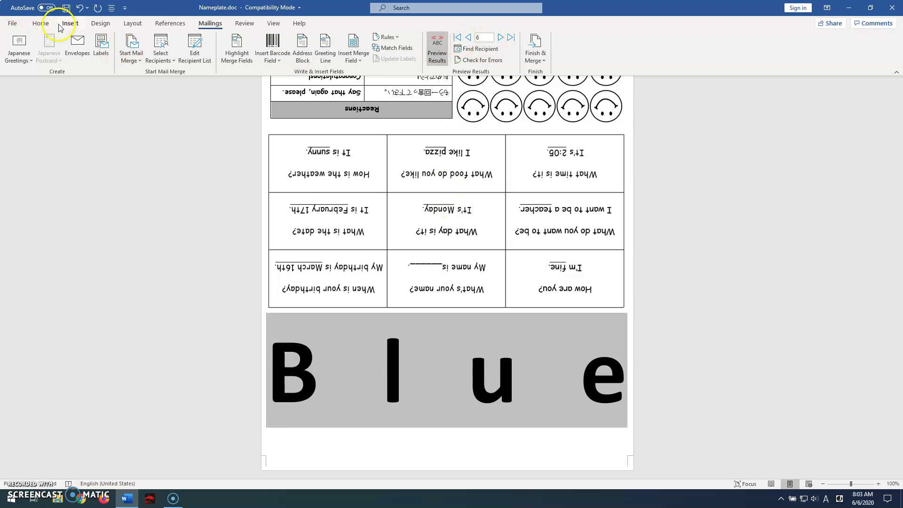
pyautogui.click(42, 23)
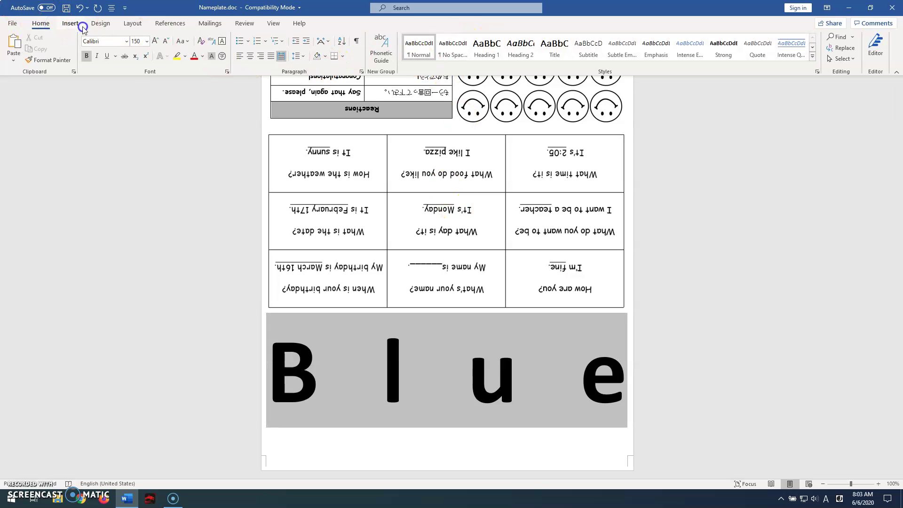
pyautogui.click(70, 22)
pyautogui.click(95, 27)
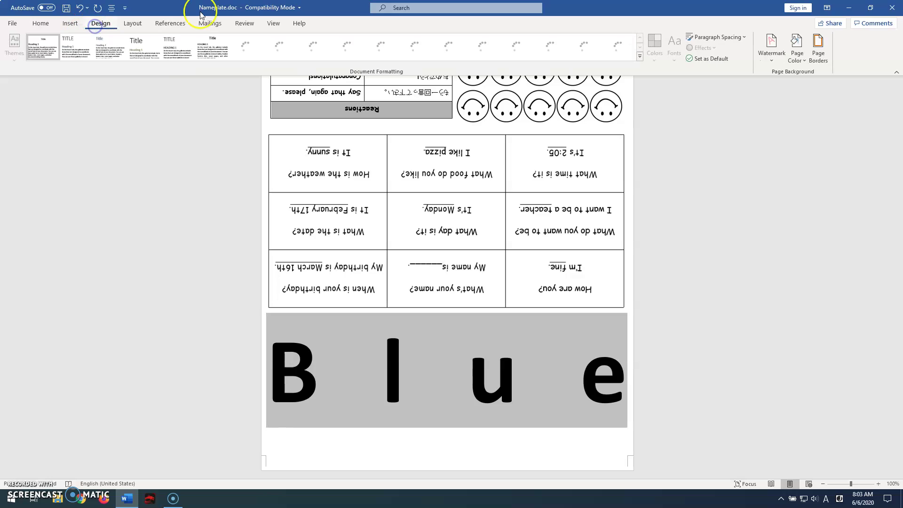
pyautogui.click(299, 24)
pyautogui.click(233, 26)
pyautogui.click(210, 24)
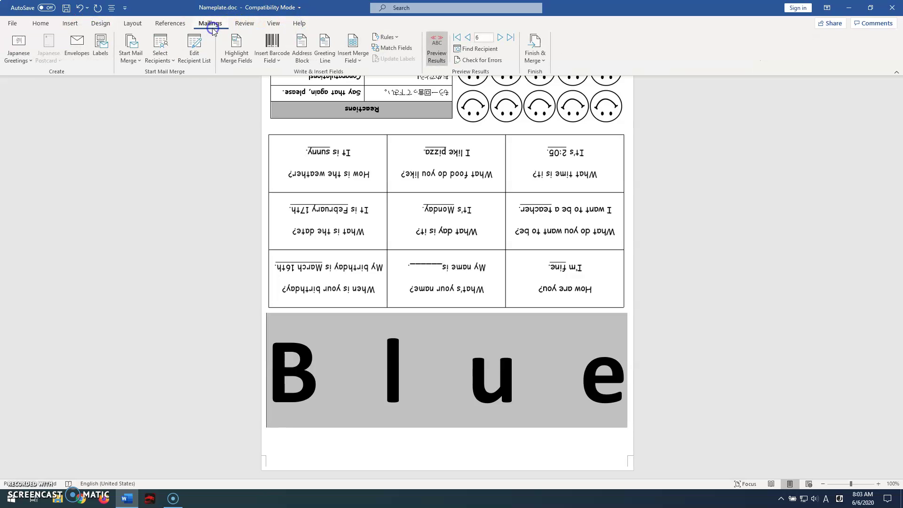
pyautogui.scroll(3, 562, 301)
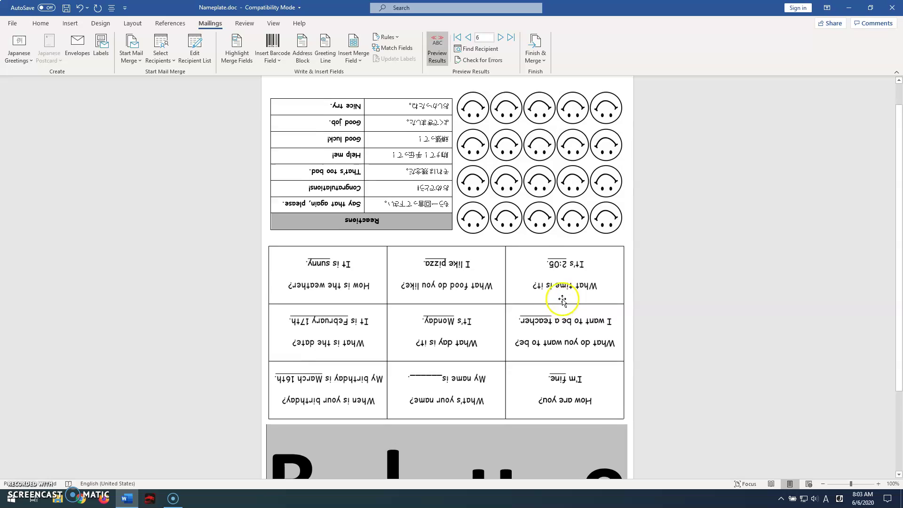
pyautogui.scroll(-3, 528, 359)
# Step: Go back through the merge preview to record 1, forward again, and stop at record 4, checking how each name fits the page
pyautogui.click(469, 38)
pyautogui.click(469, 38)
pyautogui.click(469, 38)
pyautogui.click(469, 39)
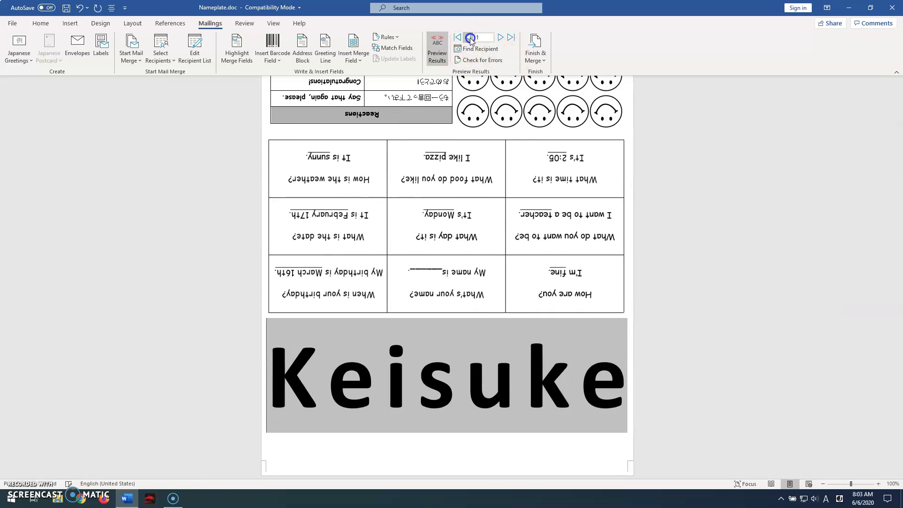
pyautogui.click(499, 39)
pyautogui.click(499, 38)
pyautogui.click(500, 38)
pyautogui.click(500, 39)
pyautogui.click(467, 40)
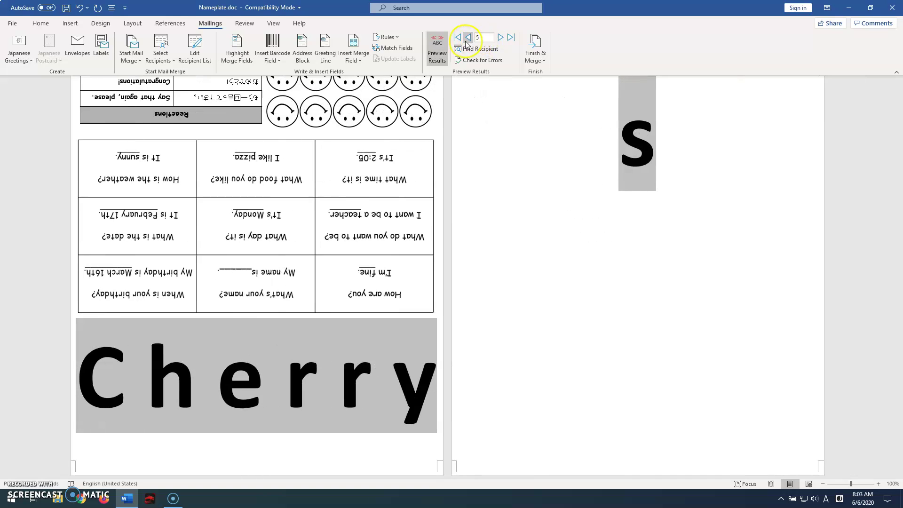
pyautogui.click(468, 38)
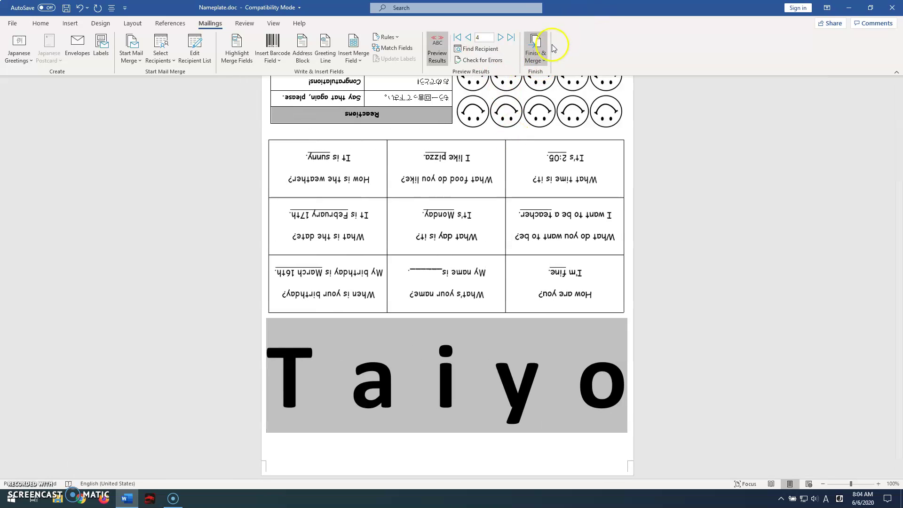
# Step: Finish the mail merge by printing the documents, limiting the merged records to 1 through 4
pyautogui.click(542, 59)
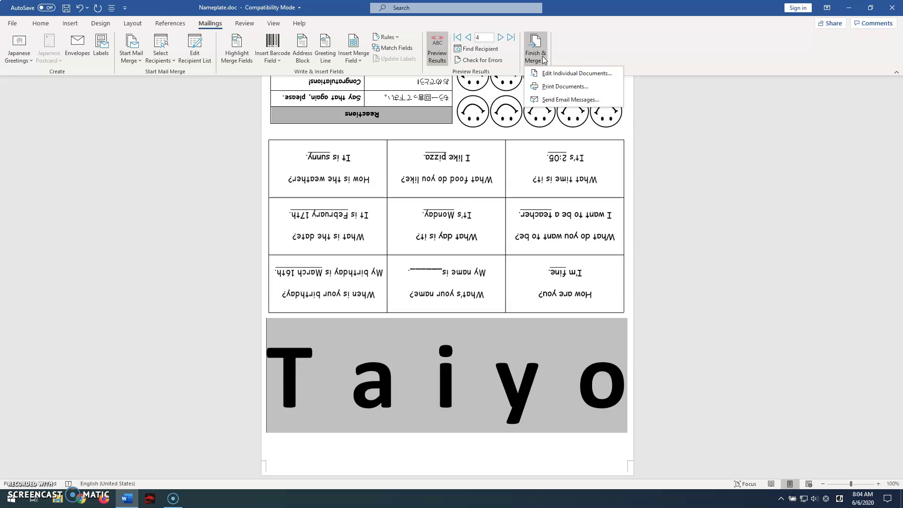
pyautogui.click(551, 89)
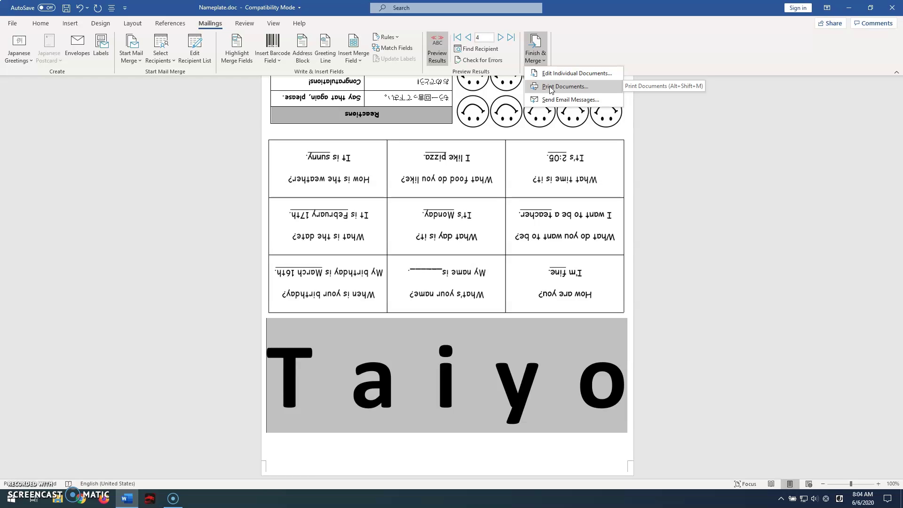
pyautogui.click(551, 89)
pyautogui.click(438, 245)
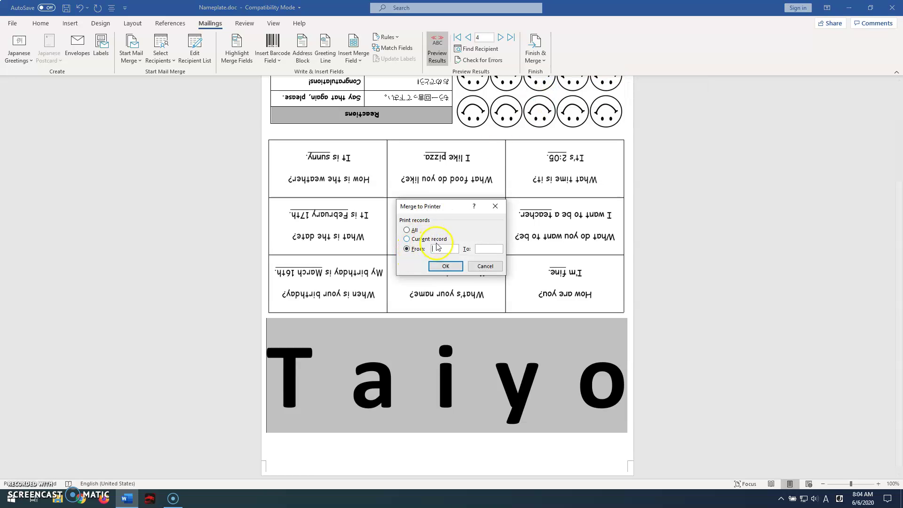
pyautogui.click(482, 248)
pyautogui.click(453, 267)
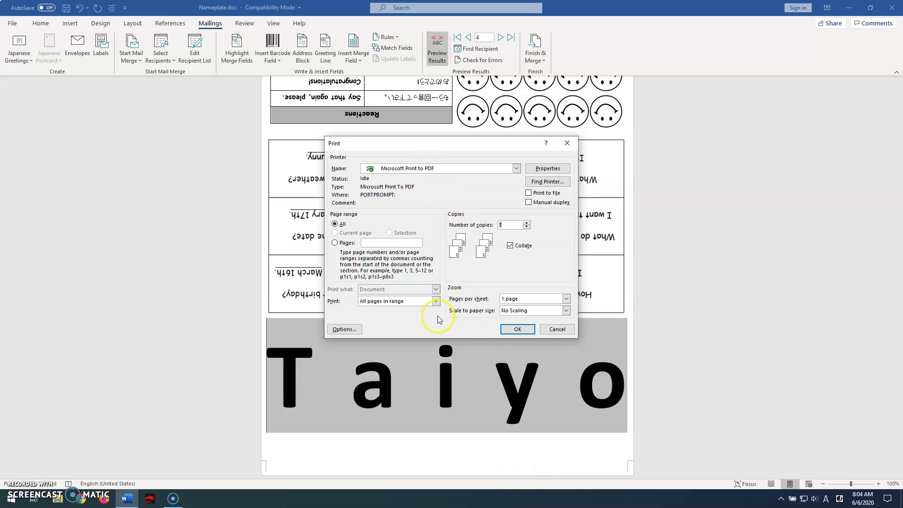
# Step: Print all pages with Microsoft Print to PDF and save the output on the Desktop as check
pyautogui.click(516, 330)
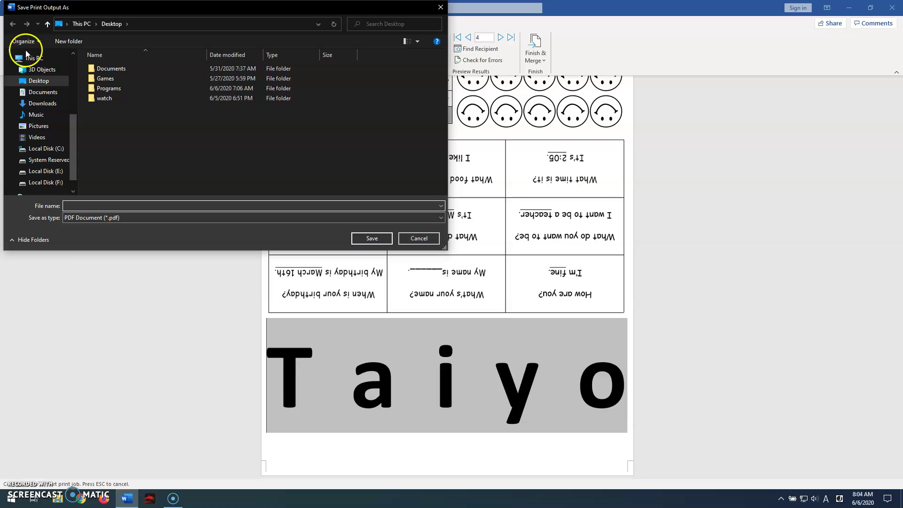
pyautogui.click(107, 218)
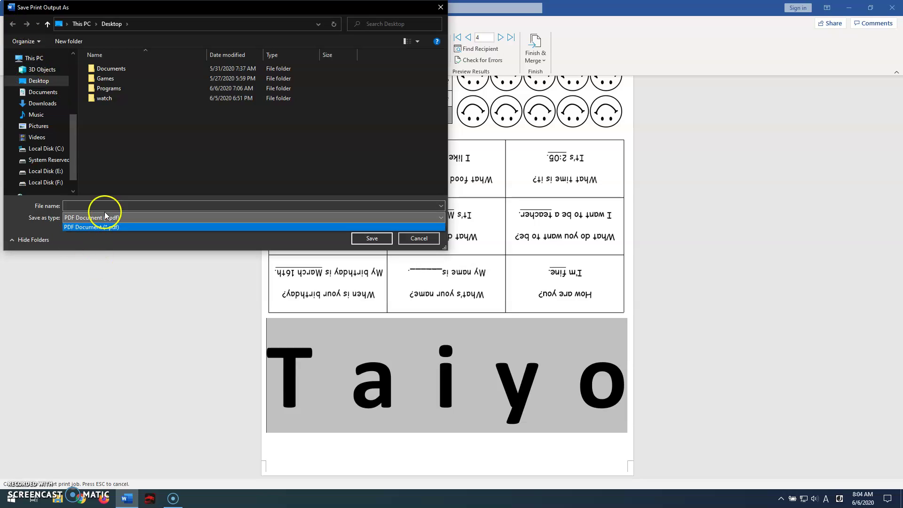
pyautogui.click(104, 211)
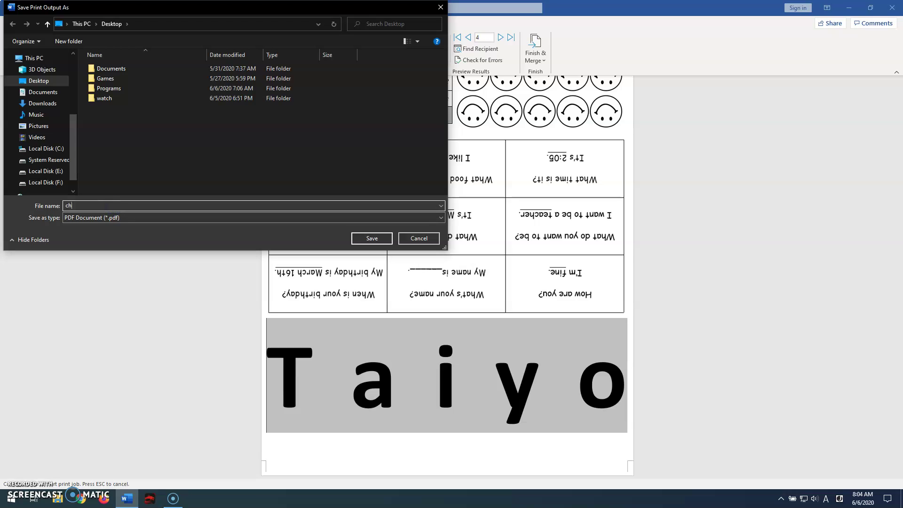
pyautogui.press('Return')
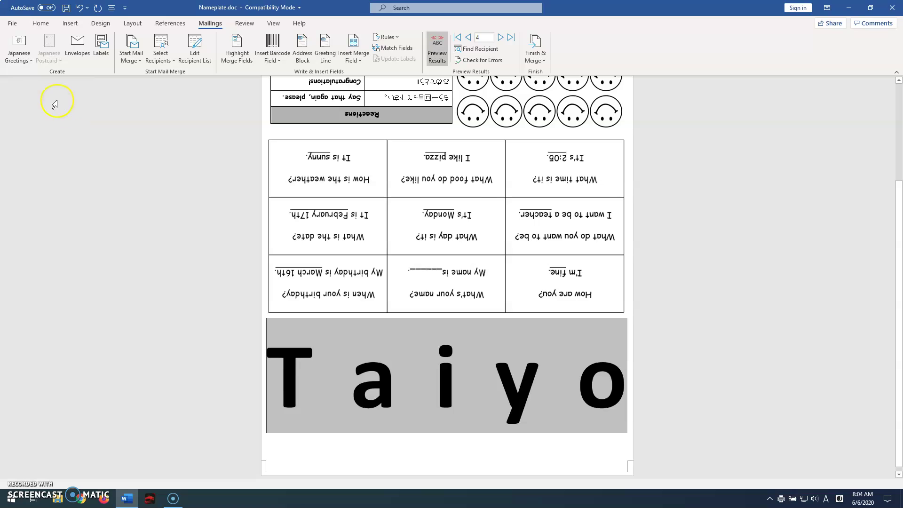
# Step: Examine the upside-down question grid picture and the Reactions and smiley-face picture above the merged name
pyautogui.scroll(4, 403, 343)
pyautogui.click(400, 338)
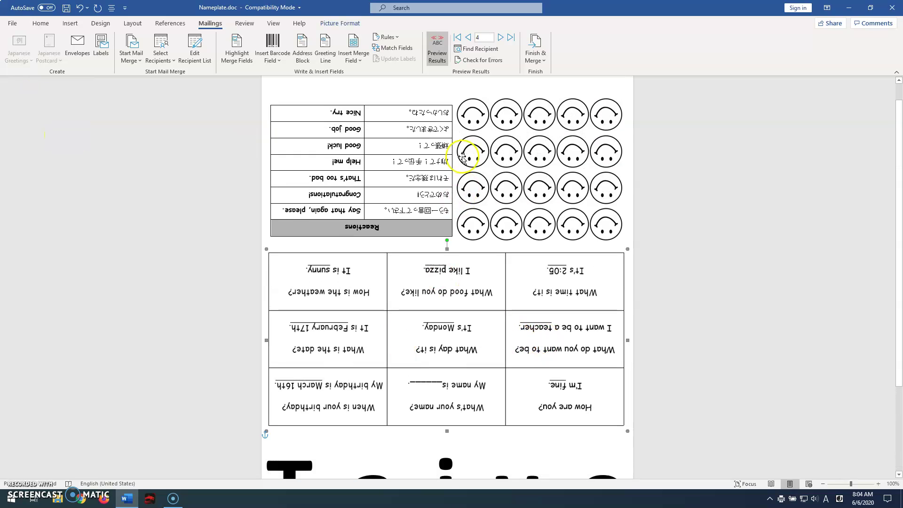
pyautogui.click(430, 165)
pyautogui.scroll(-3, 429, 174)
pyautogui.click(422, 219)
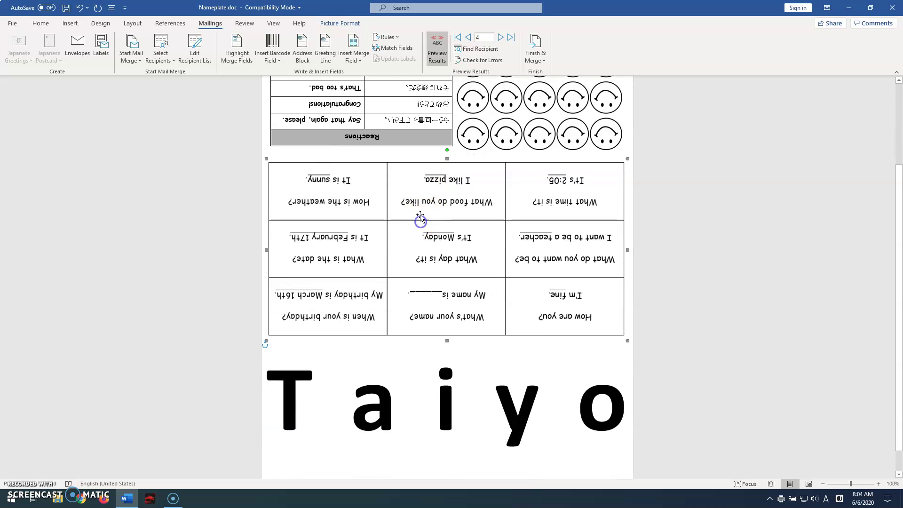
pyautogui.scroll(3, 390, 141)
pyautogui.click(446, 156)
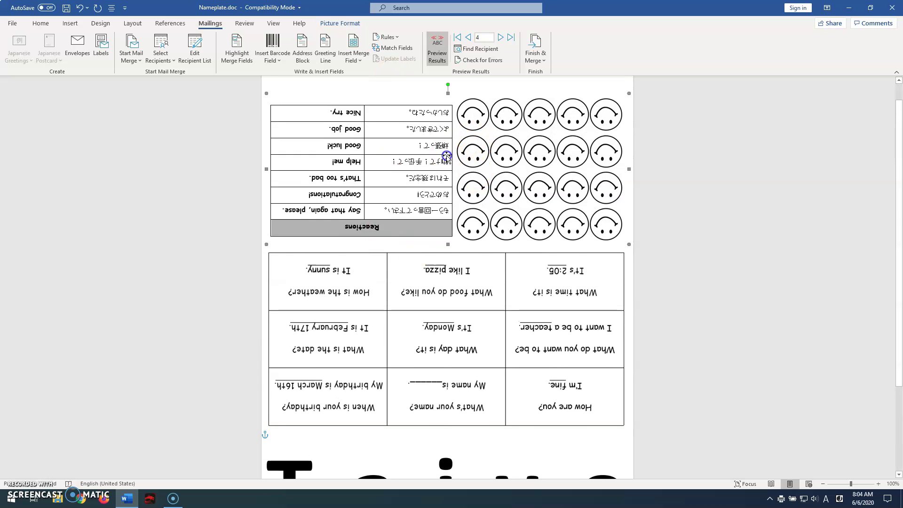
pyautogui.scroll(1, 446, 156)
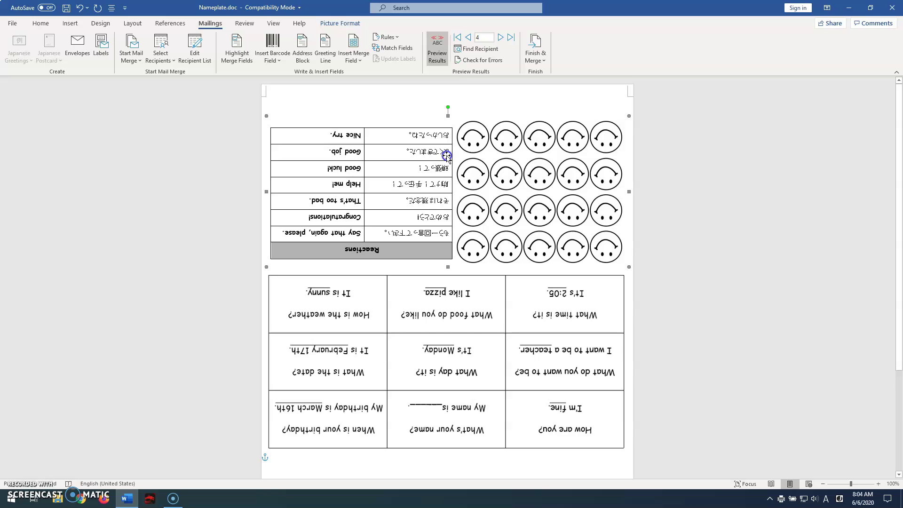
pyautogui.scroll(-5, 445, 156)
pyautogui.click(412, 235)
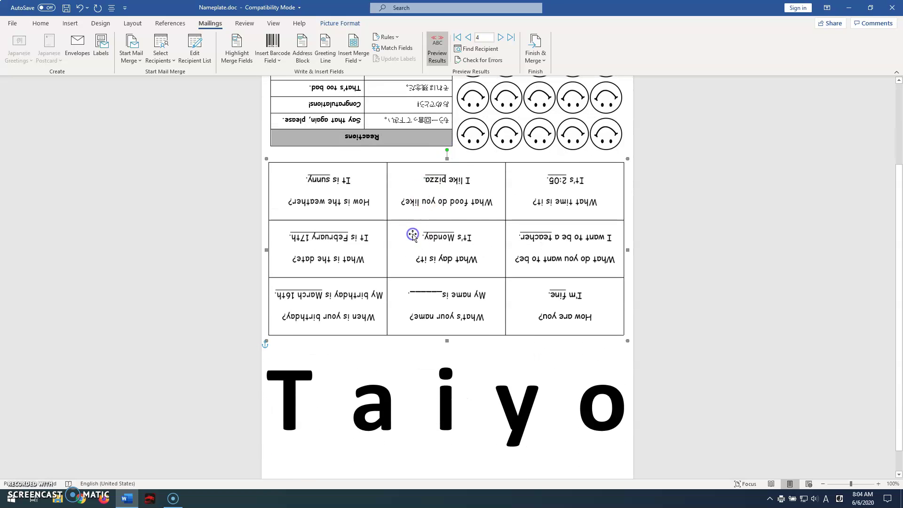
pyautogui.scroll(5, 413, 235)
pyautogui.scroll(-6, 413, 235)
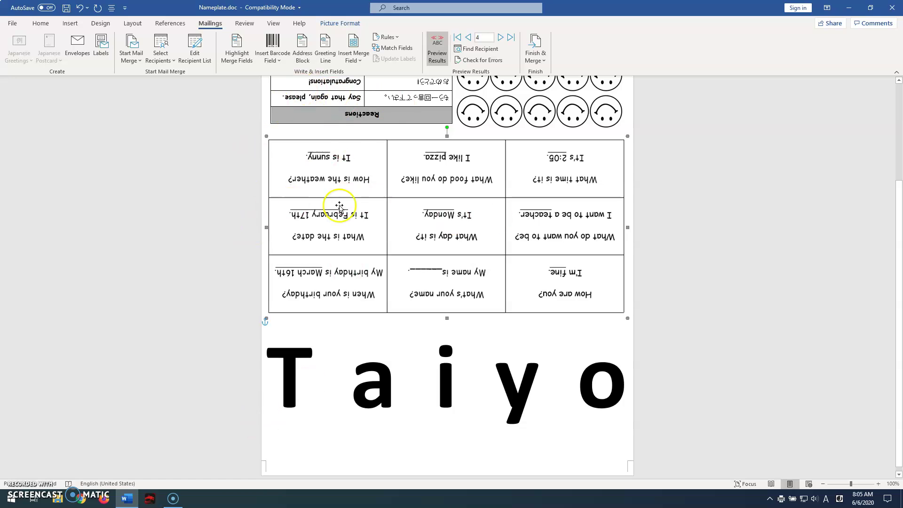
# Step: Review the list of merge fields for insertion, including Hiragana_Names and Last_Name_, and close it without inserting any
pyautogui.click(363, 61)
pyautogui.click(393, 114)
pyautogui.click(377, 101)
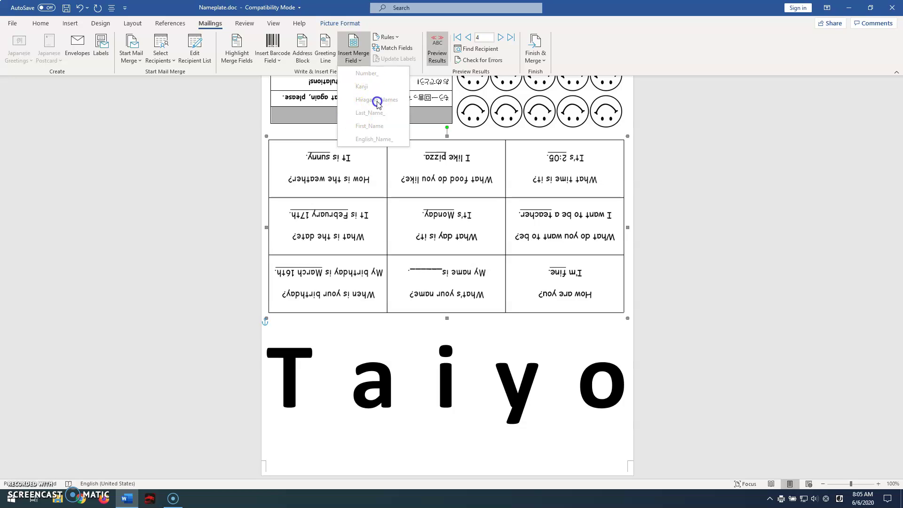
pyautogui.click(98, 338)
pyautogui.click(128, 468)
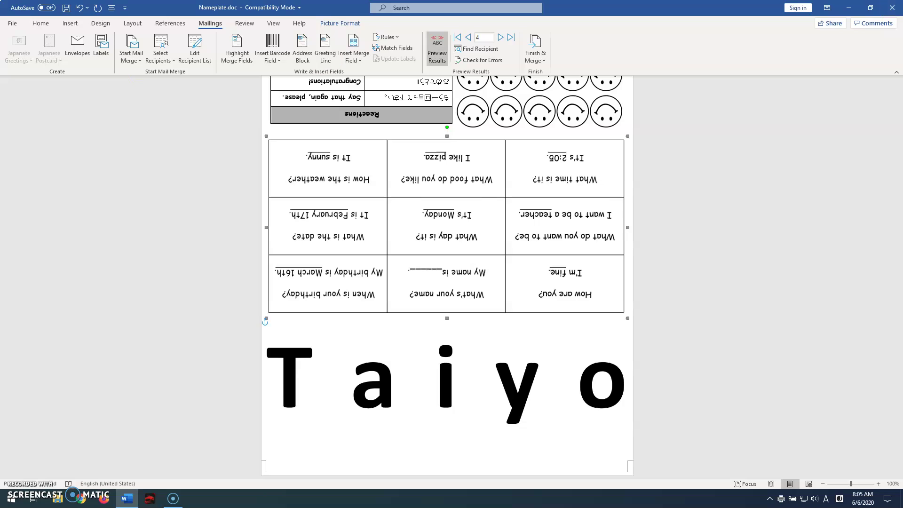
# Step: Close Nameplate.doc without saving its changes and open check.pdf from the desktop
pyautogui.click(892, 7)
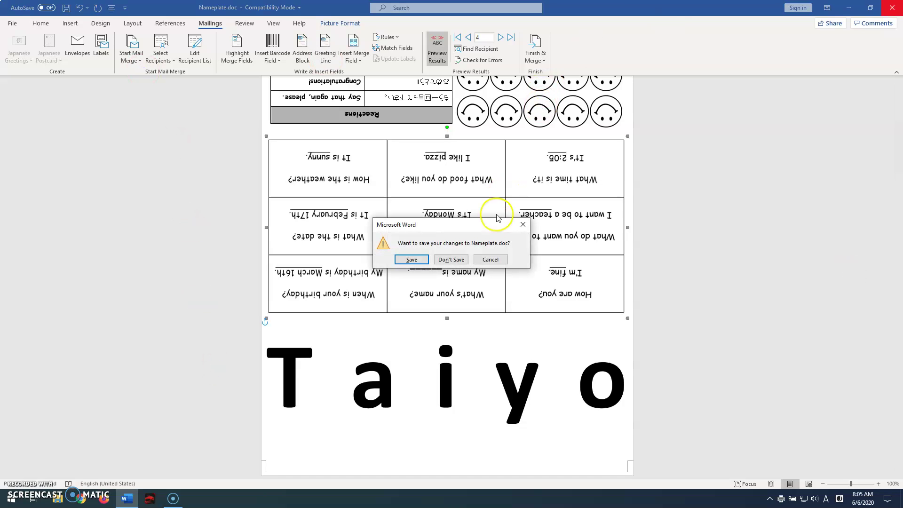
pyautogui.click(456, 261)
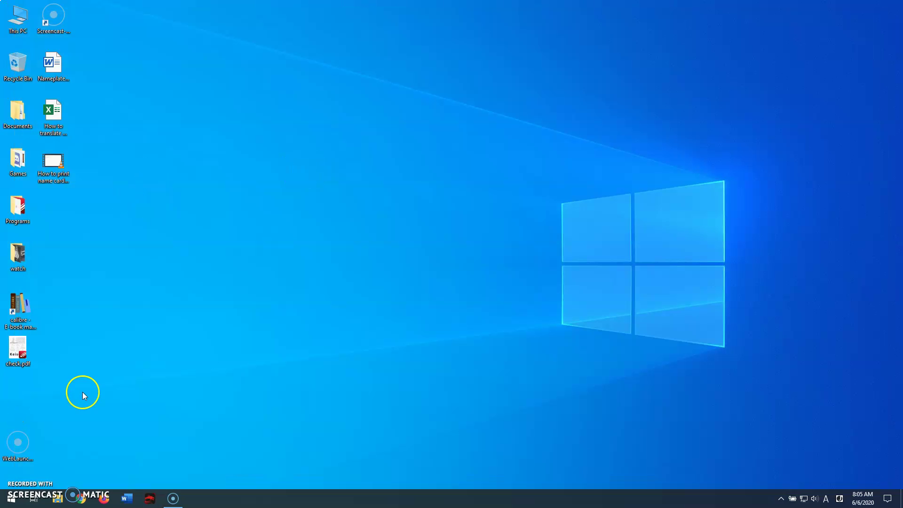
pyautogui.doubleClick(24, 360)
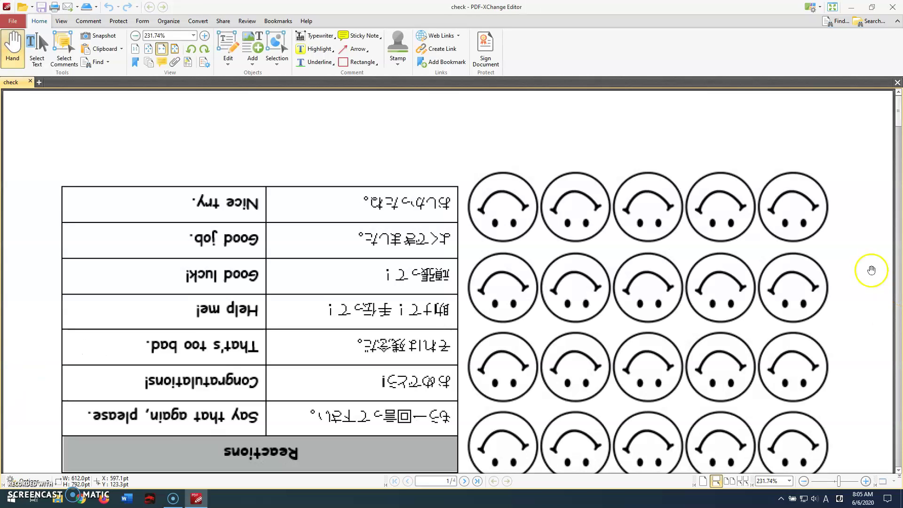
# Step: Zoom out to 75% and look through all pages of the nameplate PDF, returning to the first page
pyautogui.scroll(-5, 747, 269)
pyautogui.scroll(-6, 747, 269)
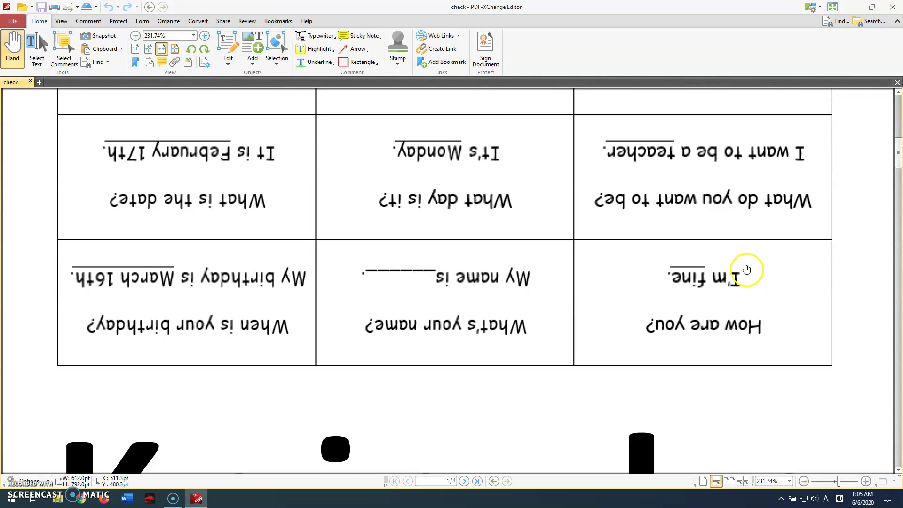
pyautogui.scroll(-5, 734, 273)
pyautogui.scroll(2, 675, 292)
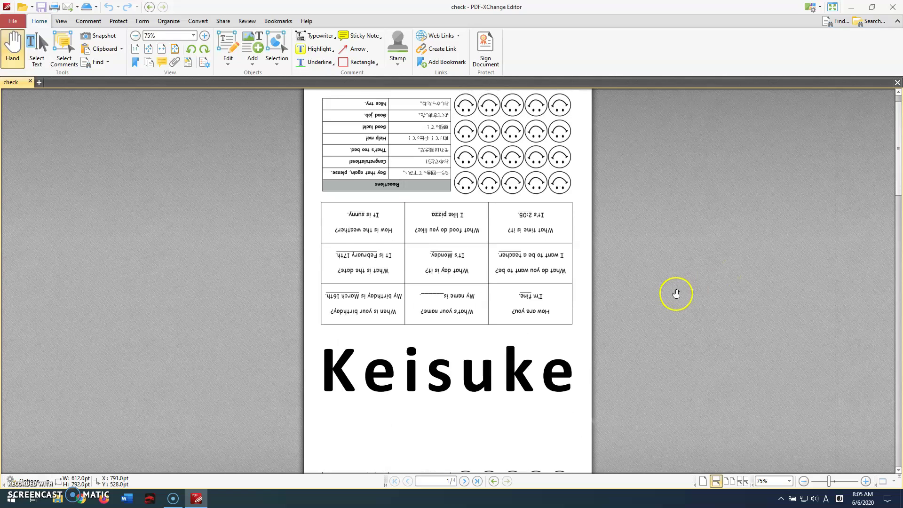
pyautogui.scroll(-6, 675, 292)
pyautogui.scroll(-10, 676, 294)
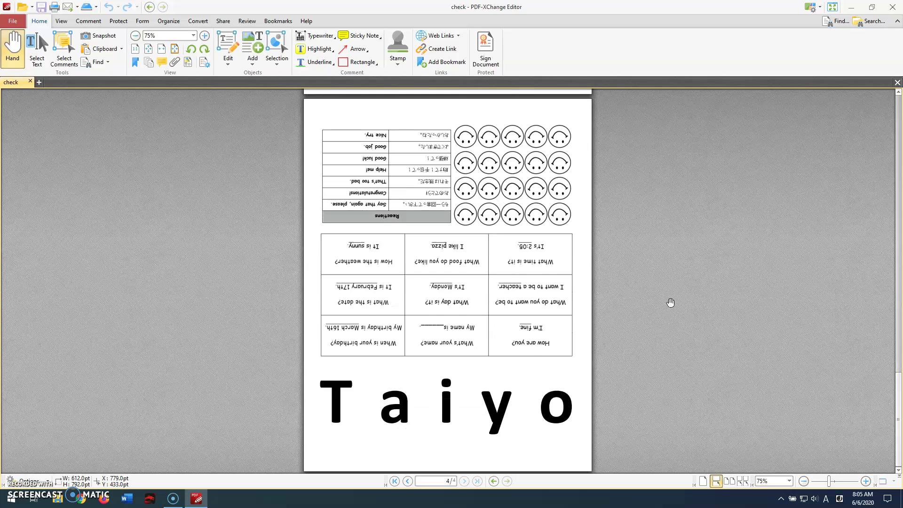
pyautogui.scroll(10, 670, 302)
pyautogui.scroll(6, 670, 303)
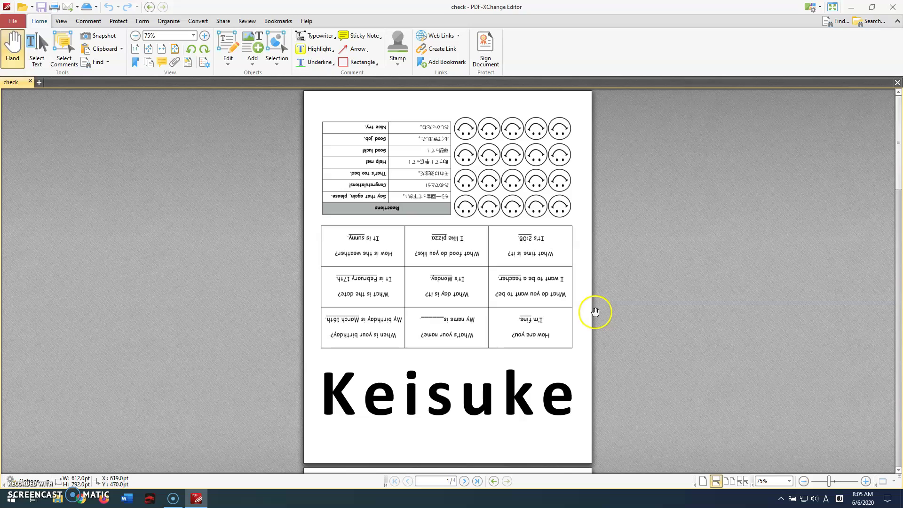
pyautogui.click(188, 275)
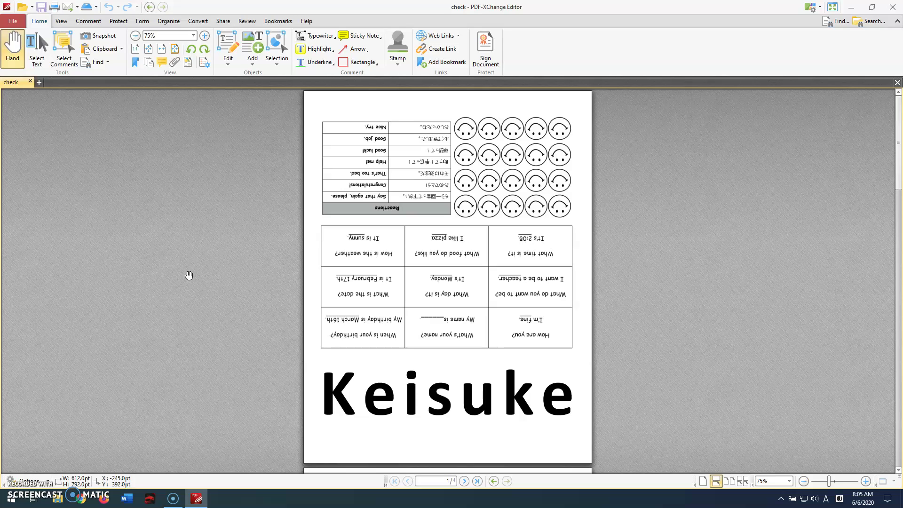
pyautogui.click(160, 286)
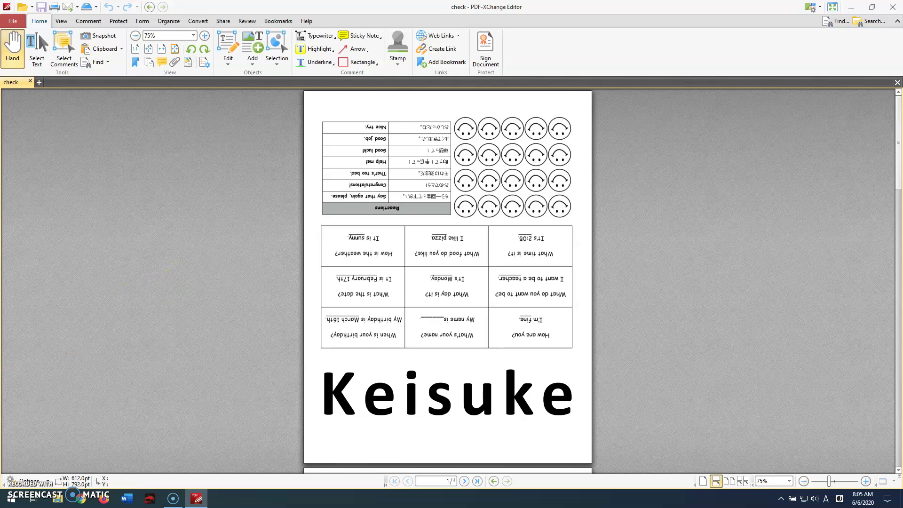